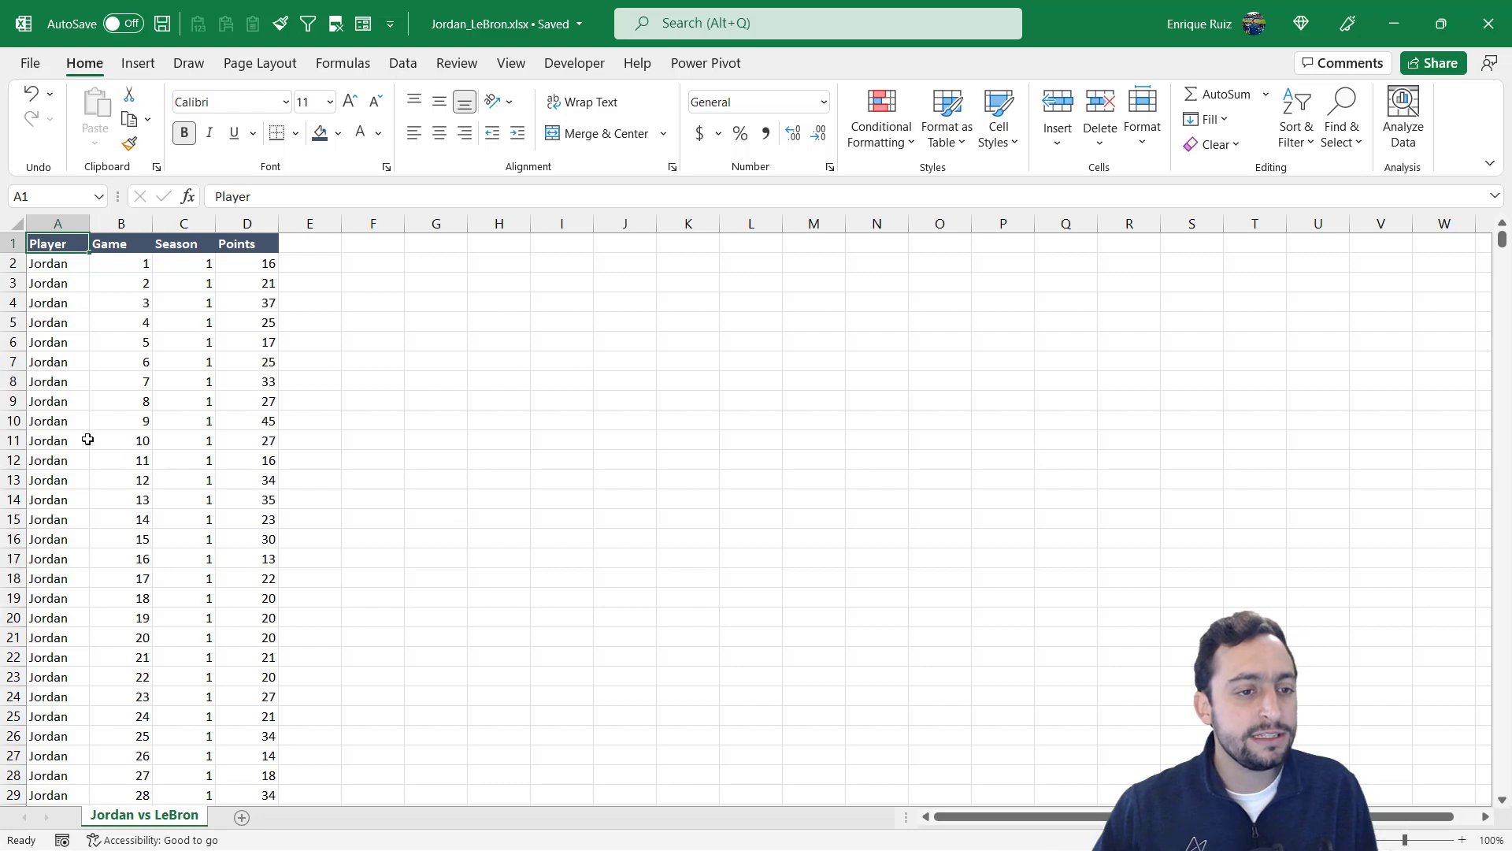
# Create a PivotTable from the game data on a new sheet
pyautogui.scroll(-18, 87, 439)
pyautogui.moveTo(1502, 256)
pyautogui.mouseDown()
pyautogui.moveTo(1497, 760)
pyautogui.moveTo(1502, 239)
pyautogui.mouseUp()
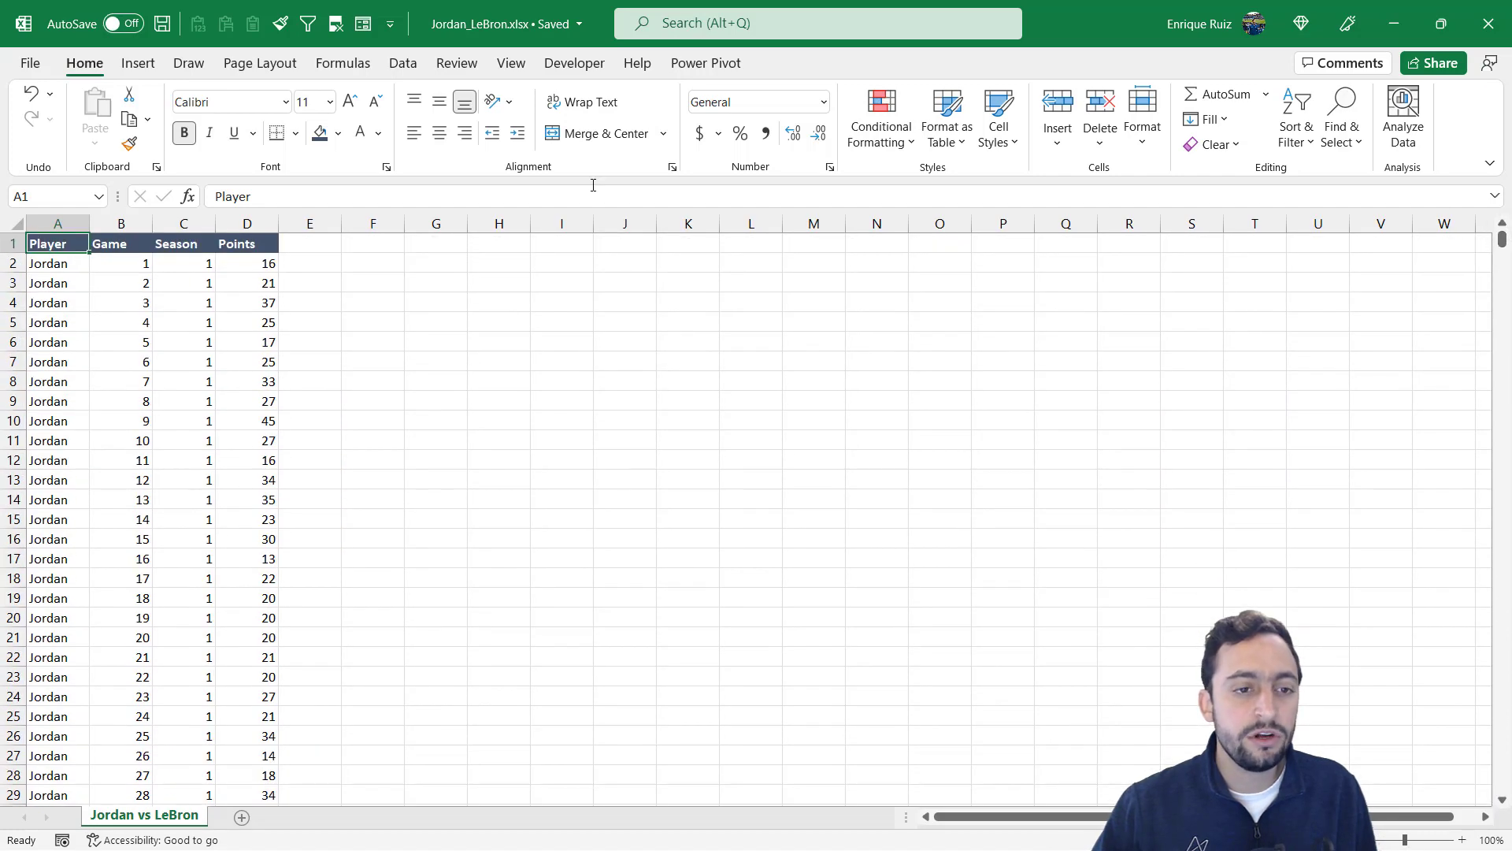
pyautogui.click(263, 267)
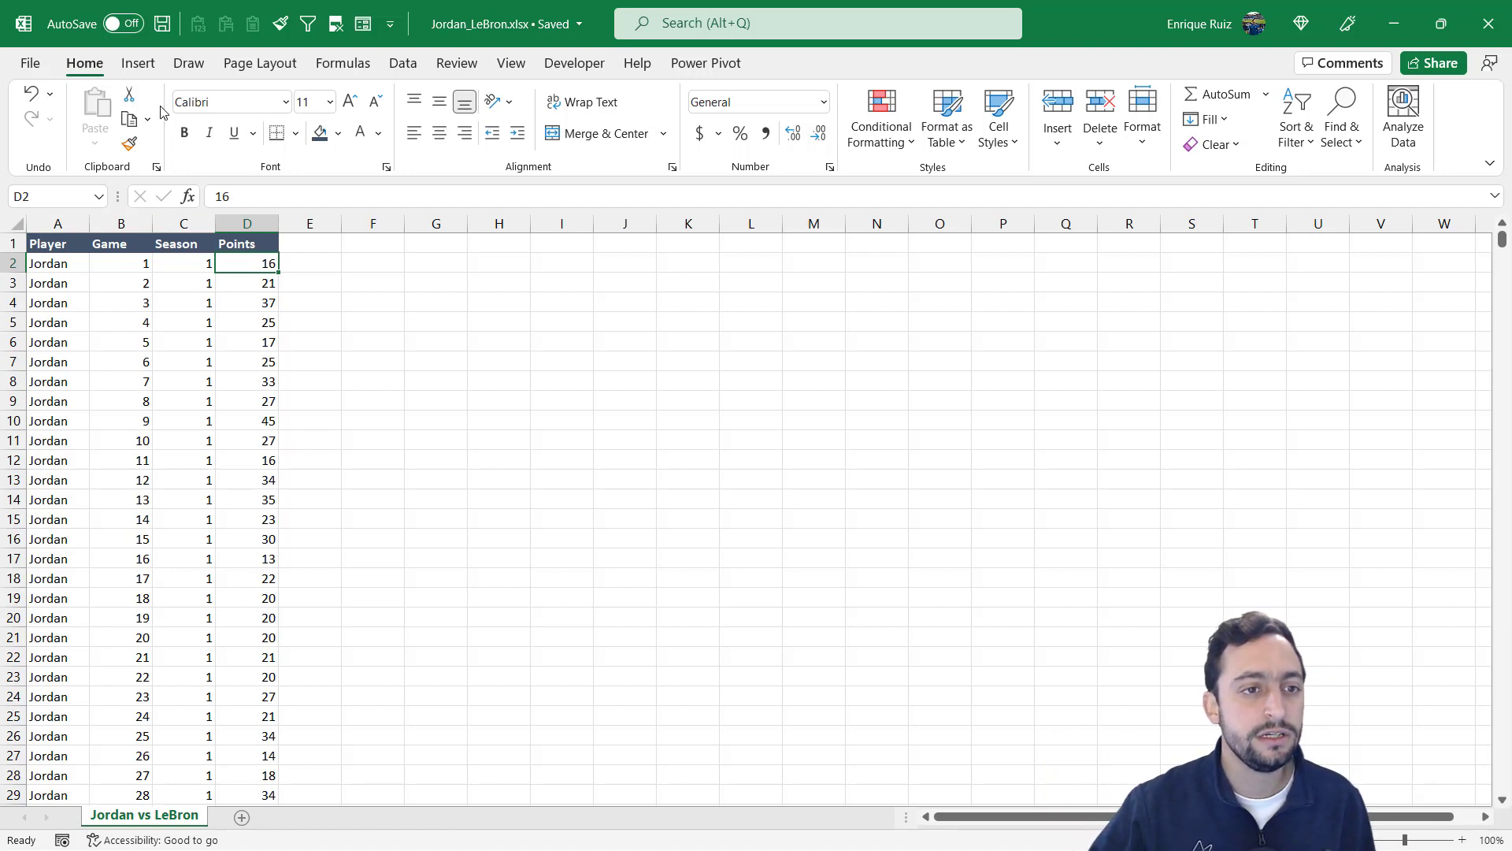
pyautogui.click(138, 63)
pyautogui.click(49, 112)
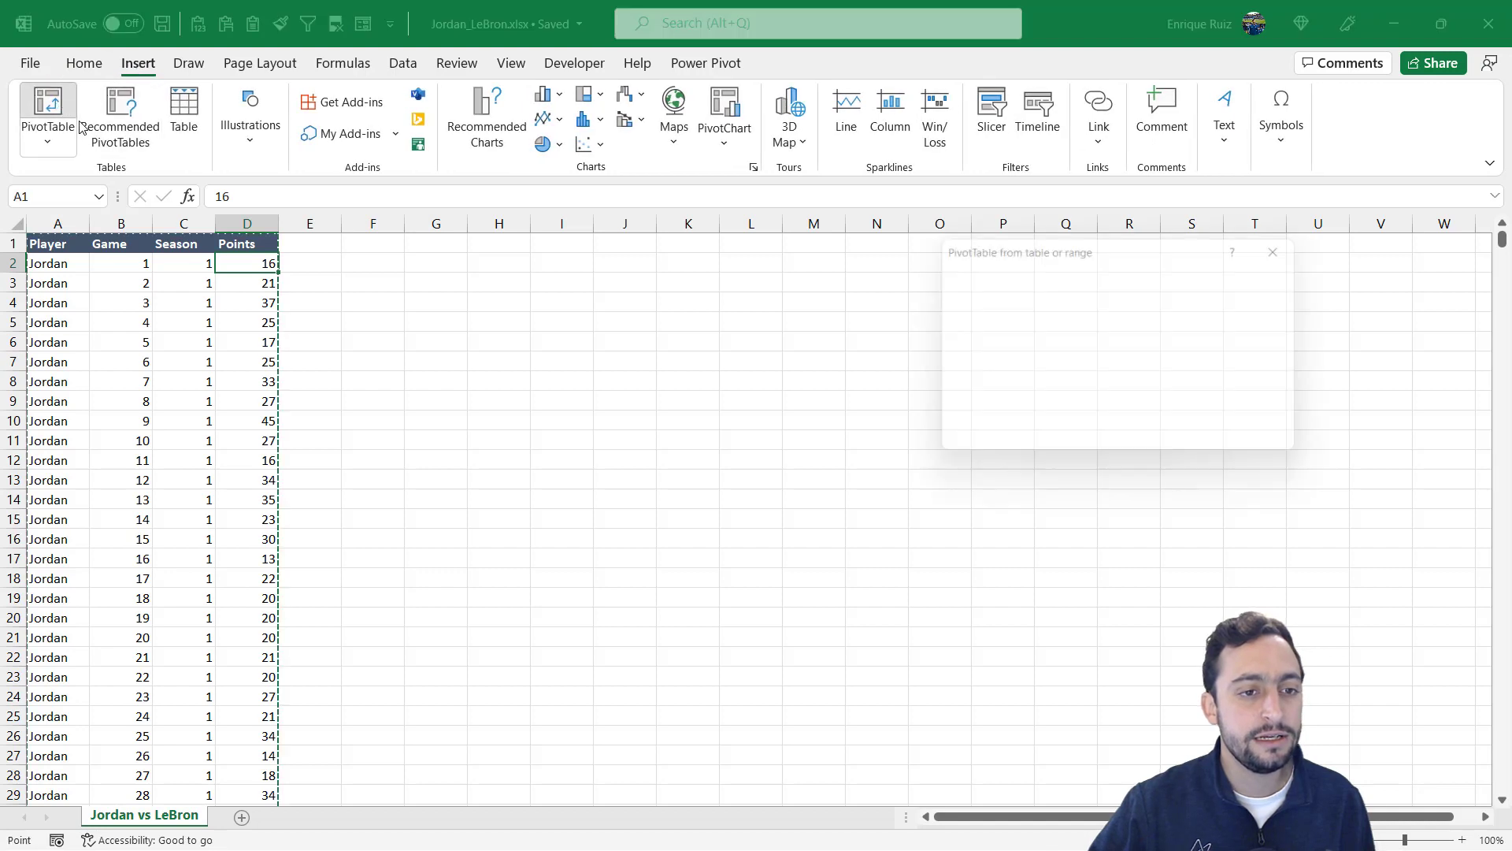
pyautogui.click(1201, 449)
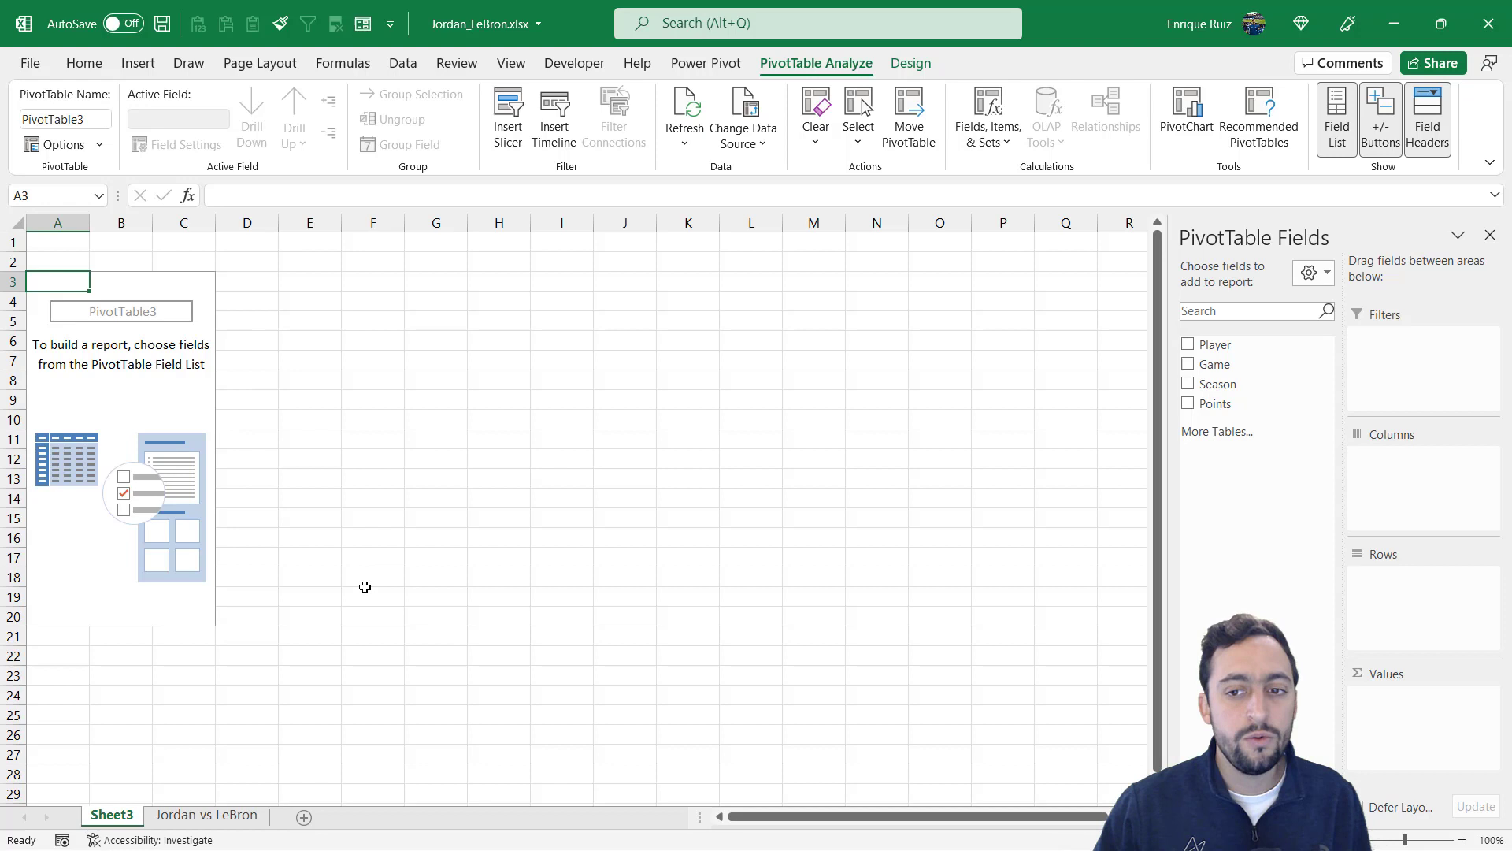
# Put Points in Values as Average, with Player then Season in Rows
pyautogui.moveTo(1216, 403); pyautogui.dragTo(1428, 723)
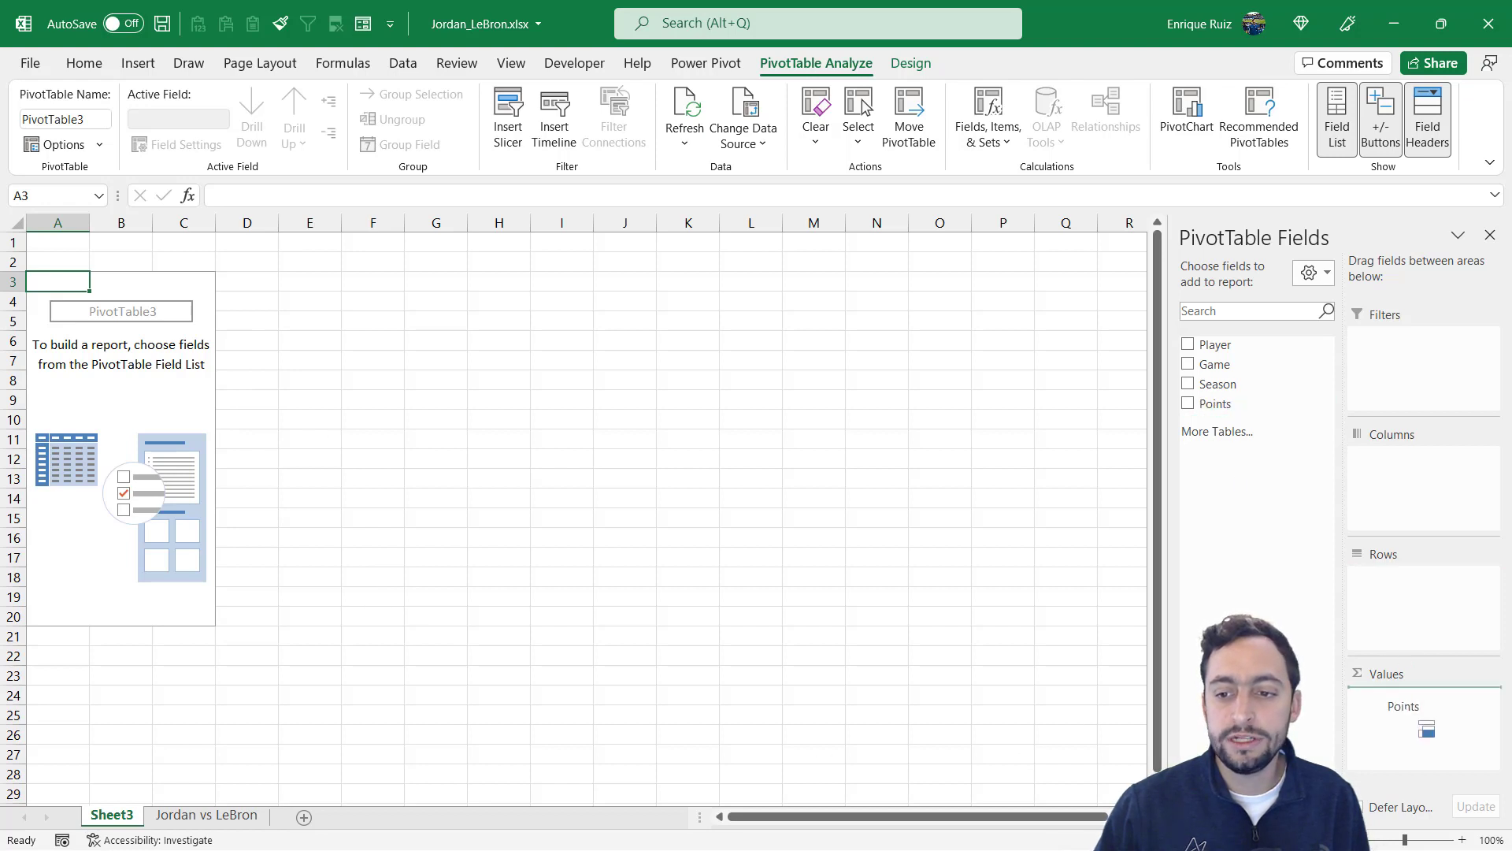
pyautogui.moveTo(1218, 384); pyautogui.dragTo(1386, 567)
pyautogui.moveTo(1215, 345); pyautogui.dragTo(1386, 573)
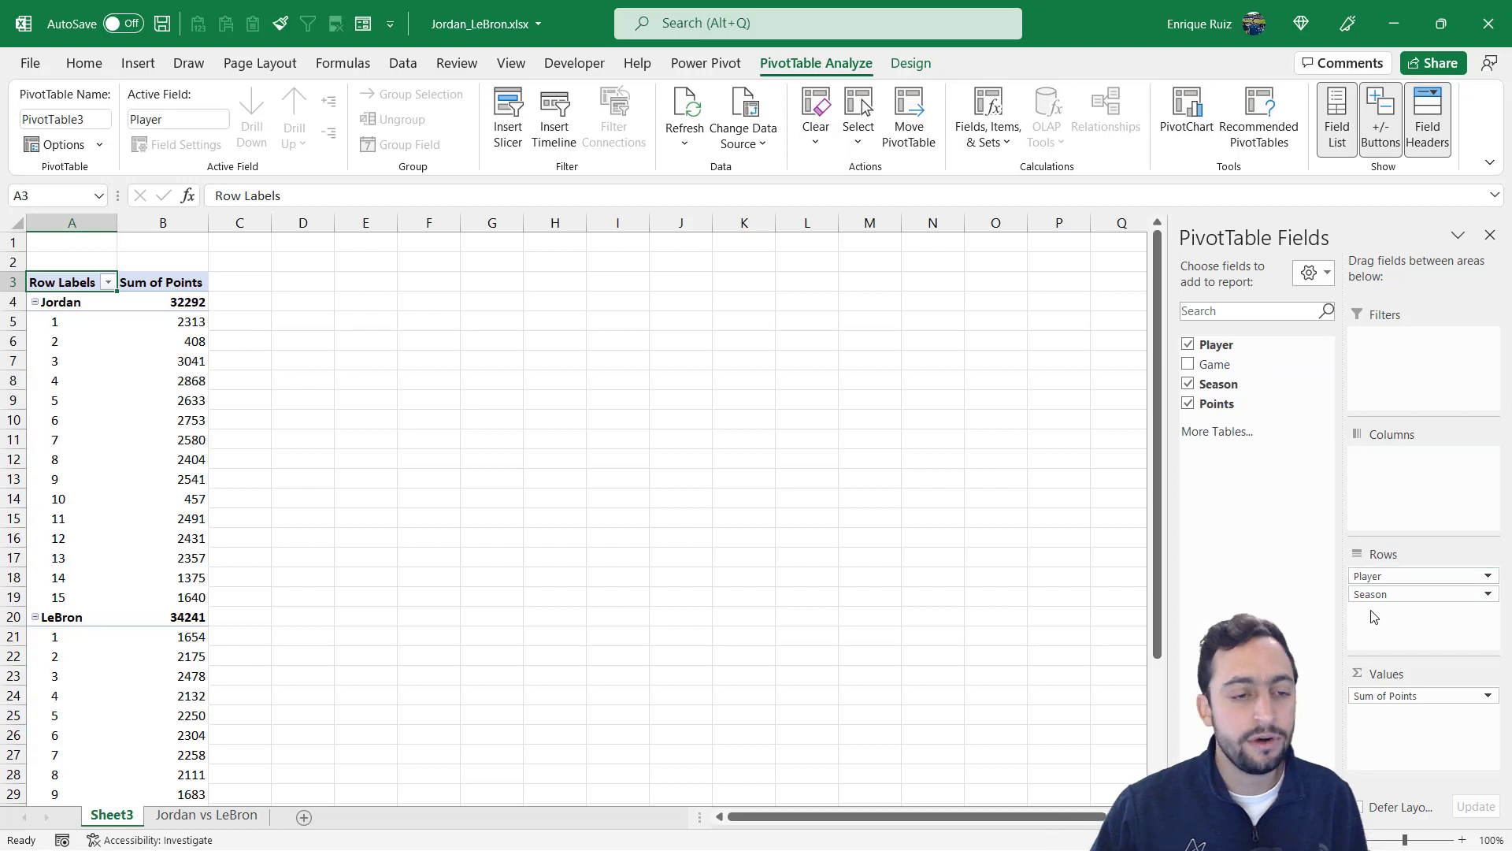
pyautogui.click(201, 319)
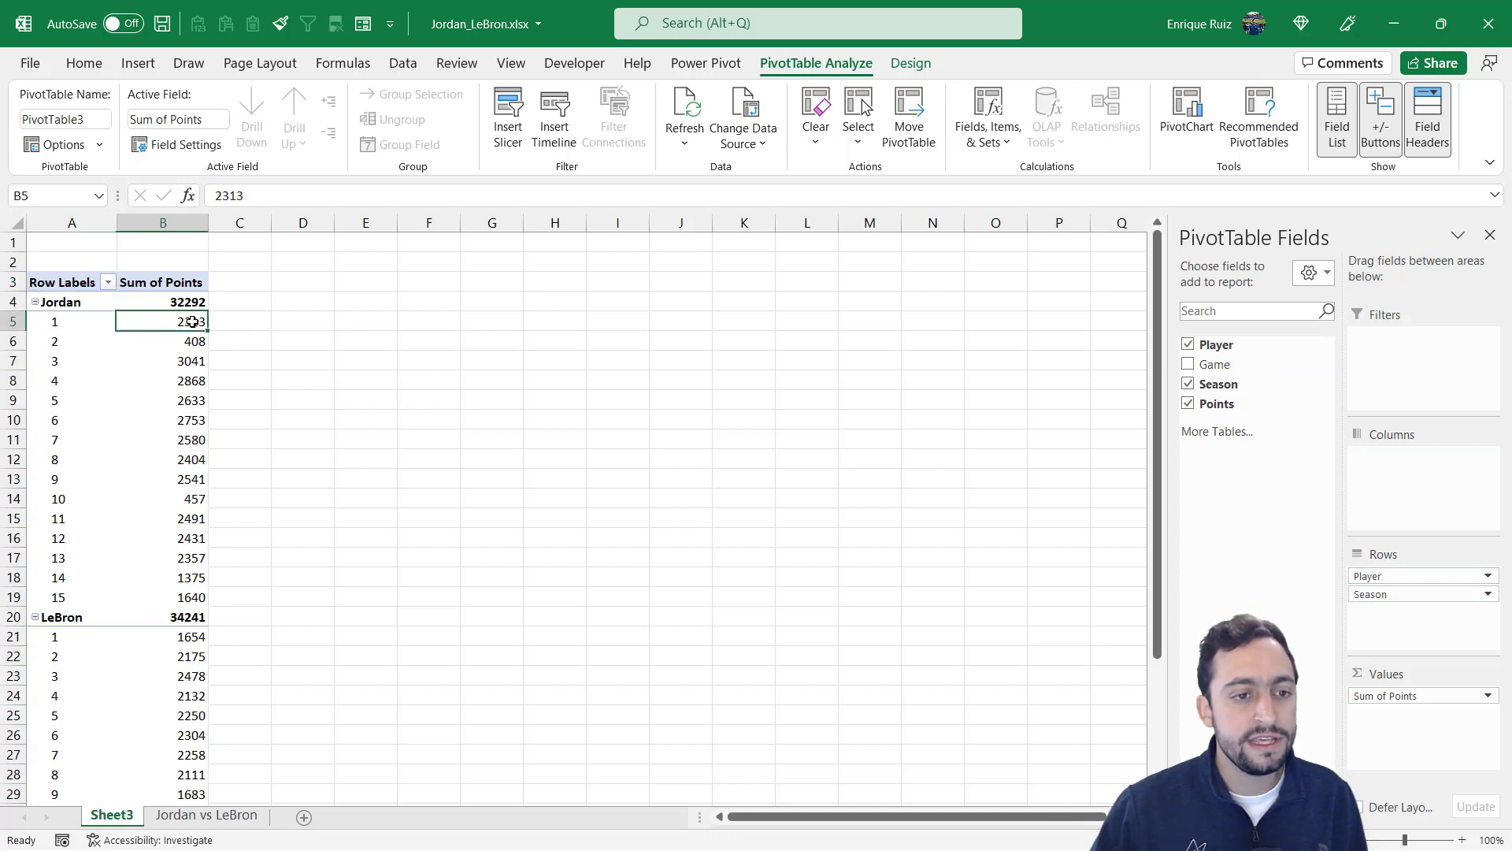
pyautogui.rightClick(175, 317)
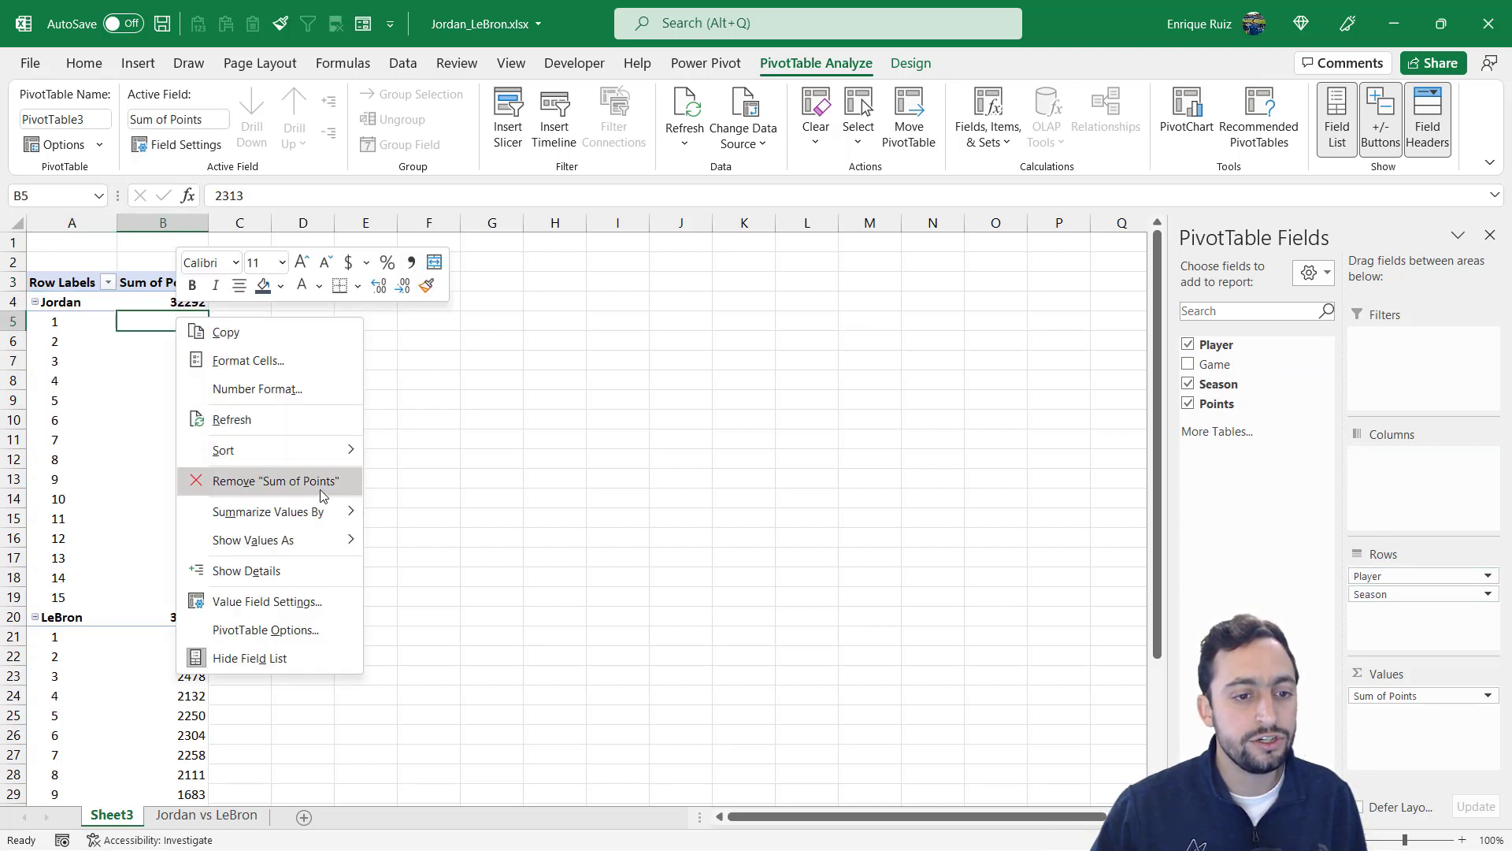
pyautogui.moveTo(296, 513)
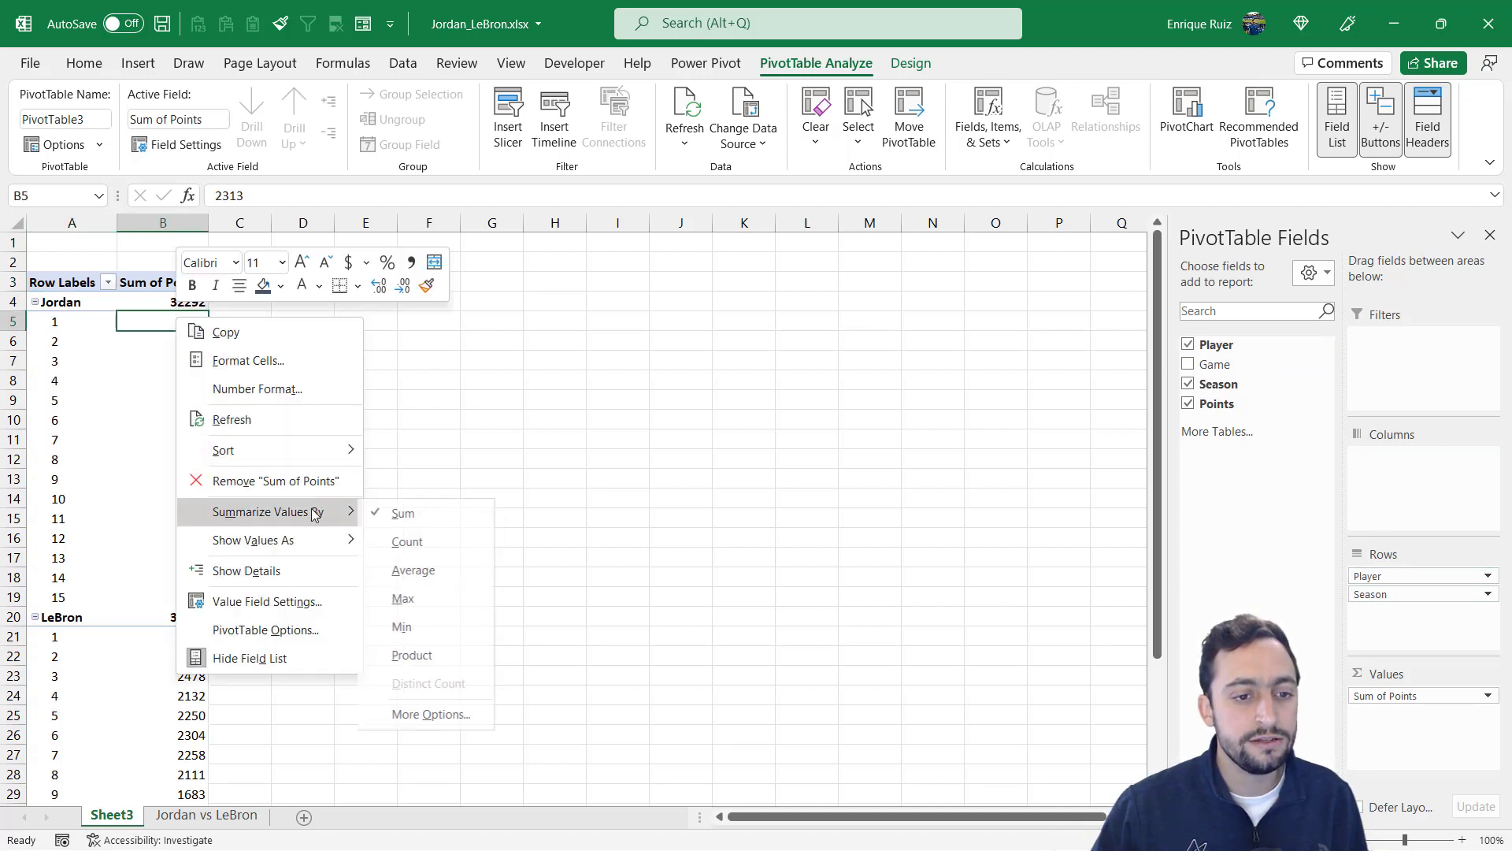
pyautogui.click(437, 570)
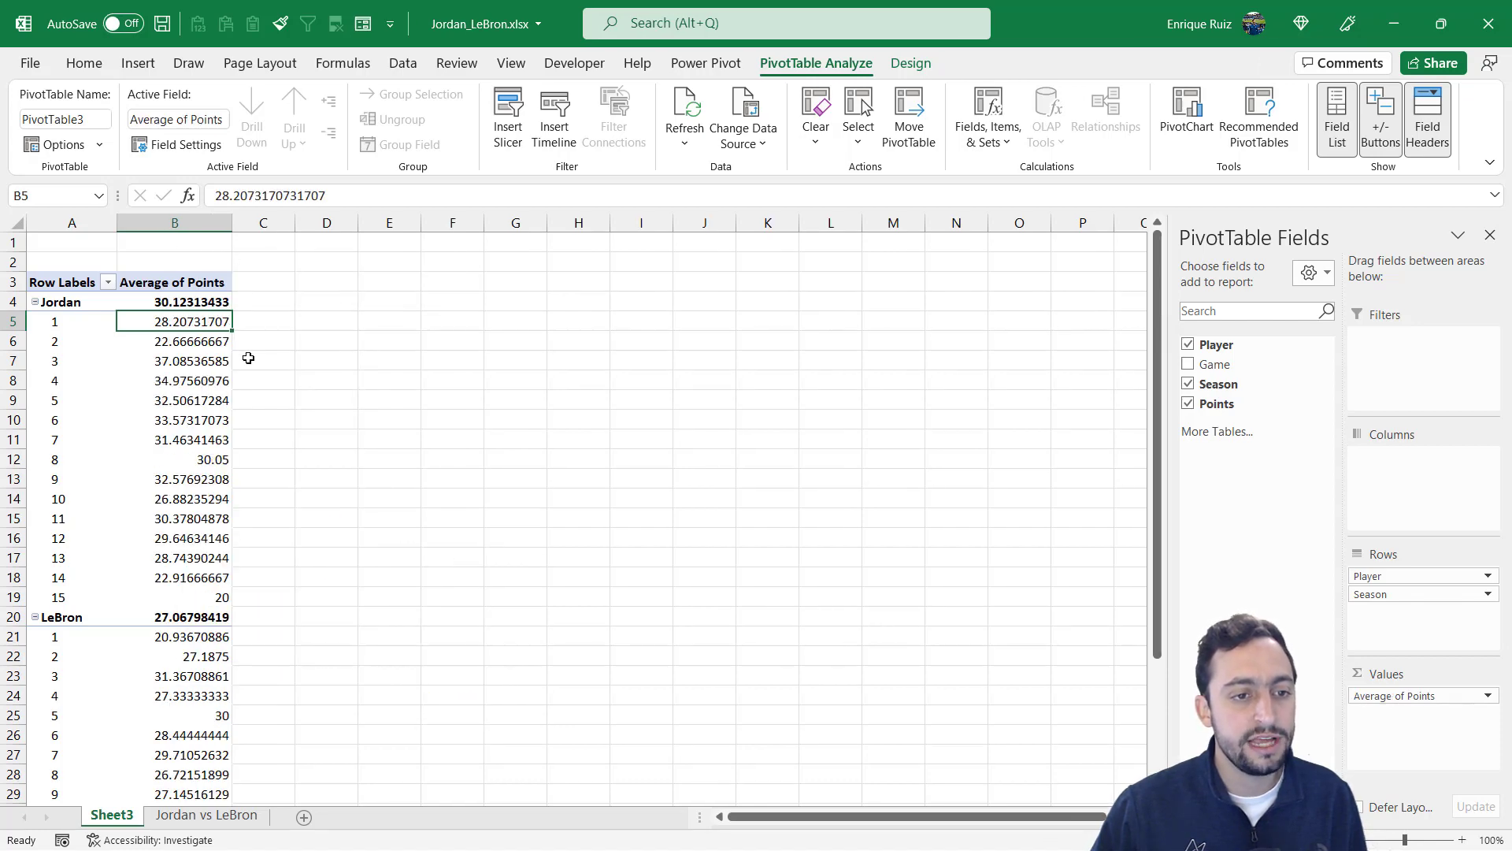
# Format the average Points values as Number with 1 decimal place
pyautogui.rightClick(217, 321)
pyautogui.click(296, 392)
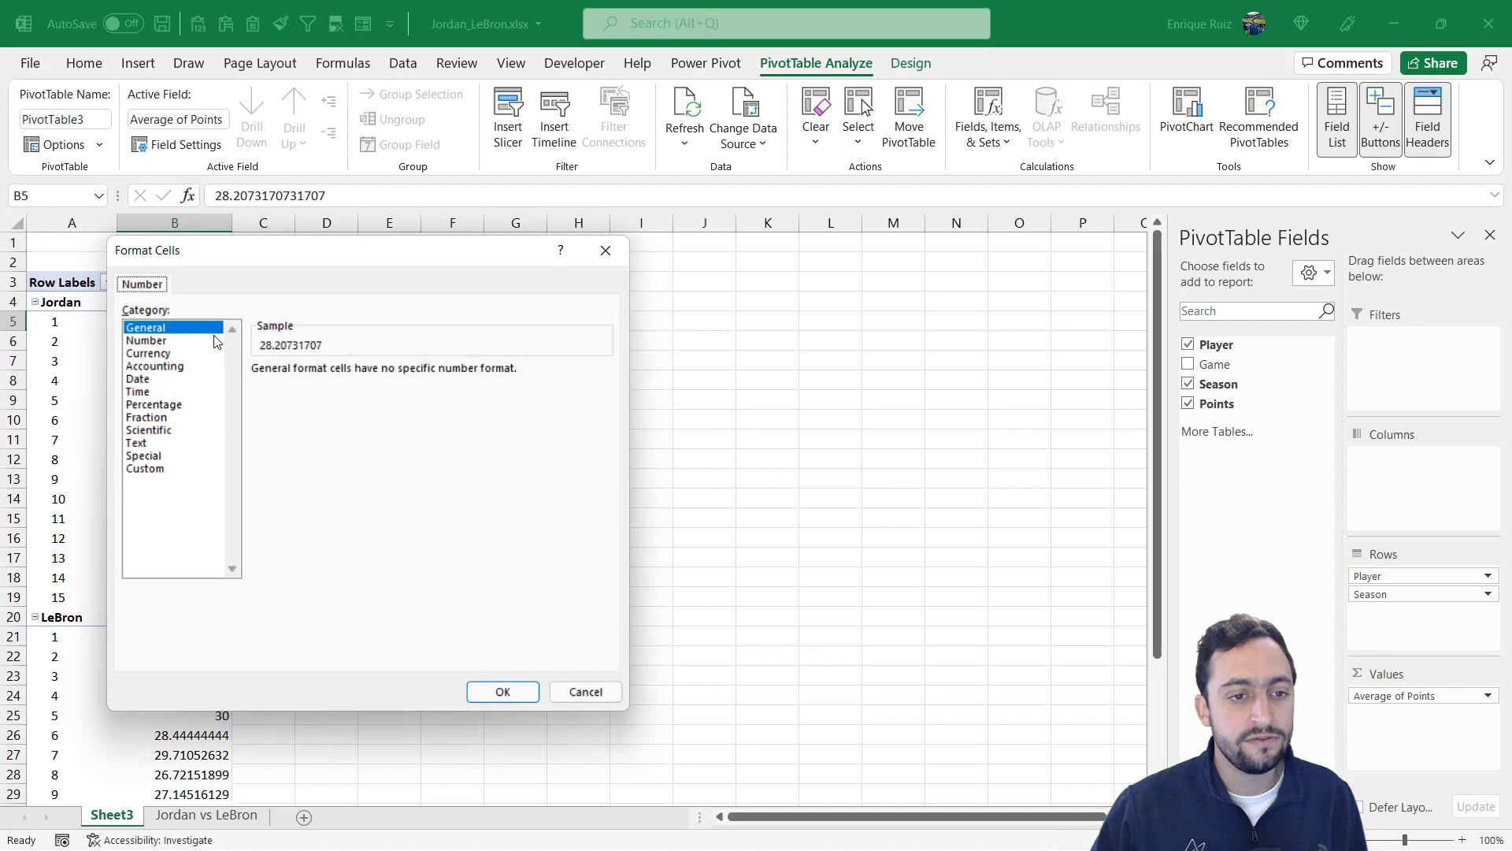
pyautogui.click(187, 340)
pyautogui.click(385, 375)
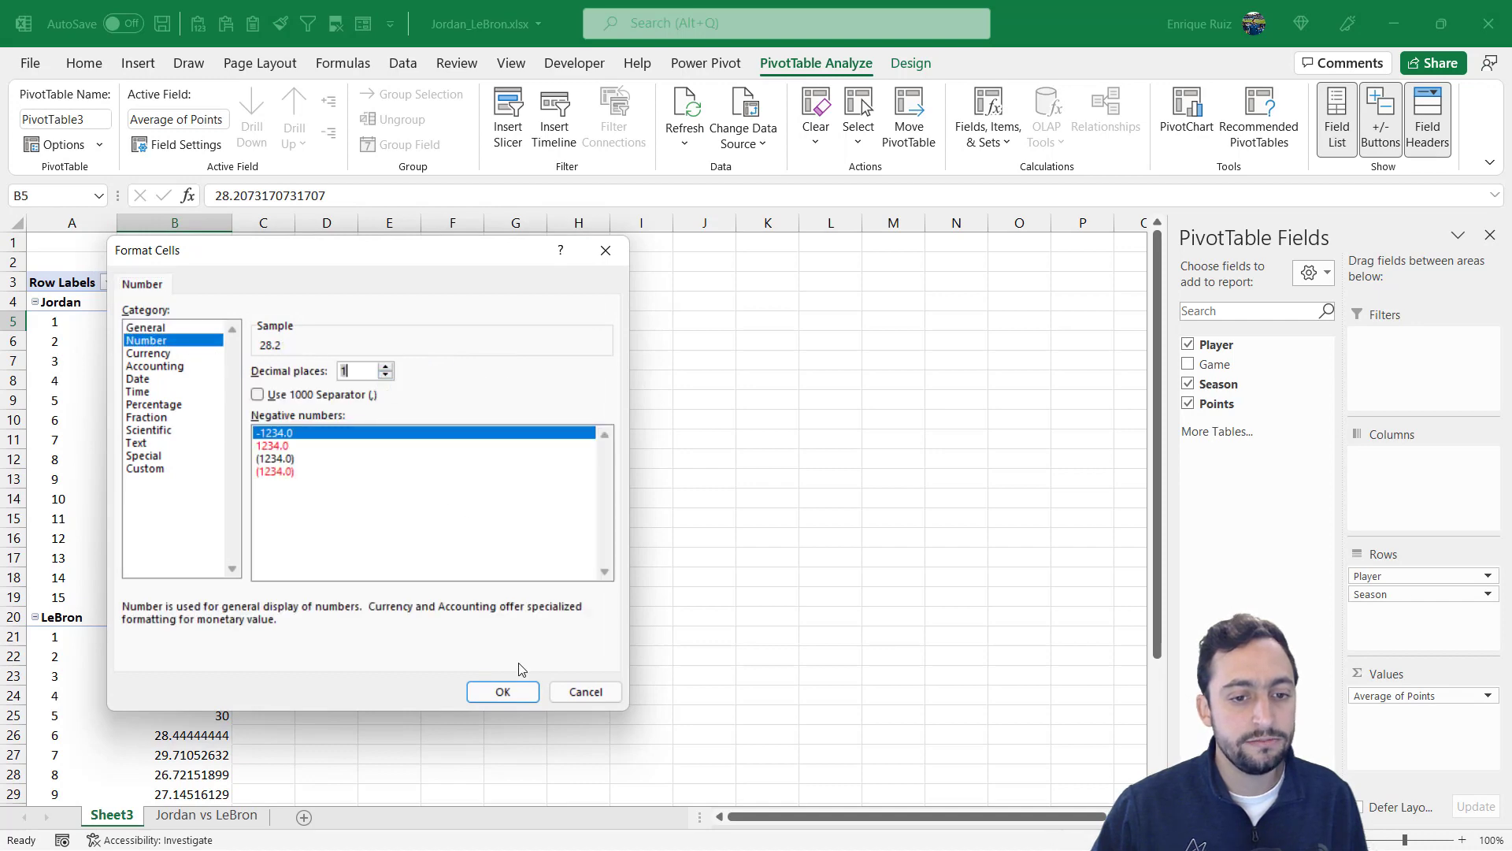
pyautogui.click(501, 691)
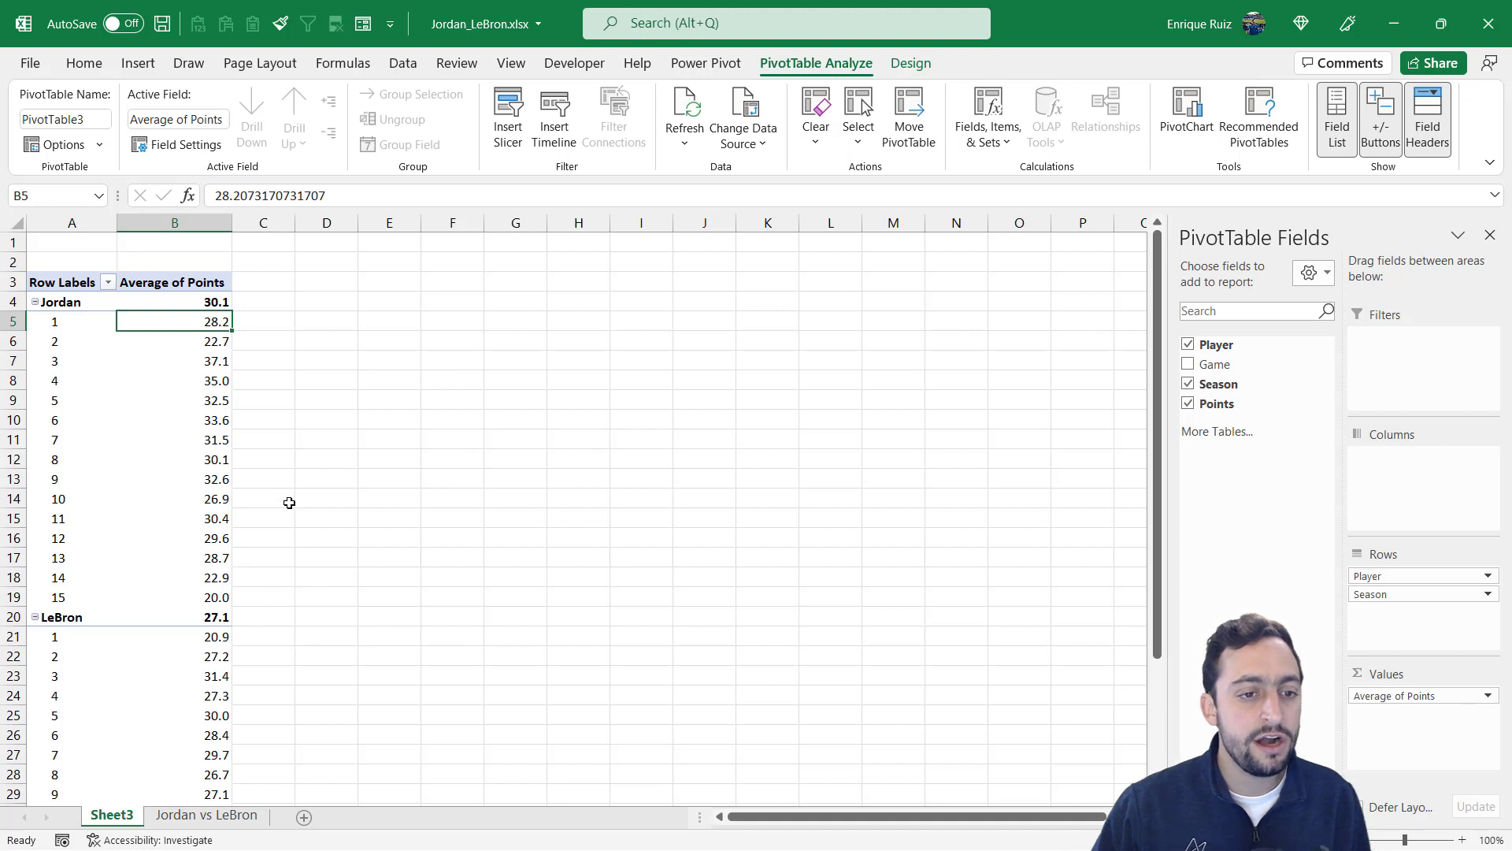
# Review the per-season Points averages under Jordan and LeBron in the PivotTable
pyautogui.scroll(-1, 285, 512)
pyautogui.scroll(1, 281, 529)
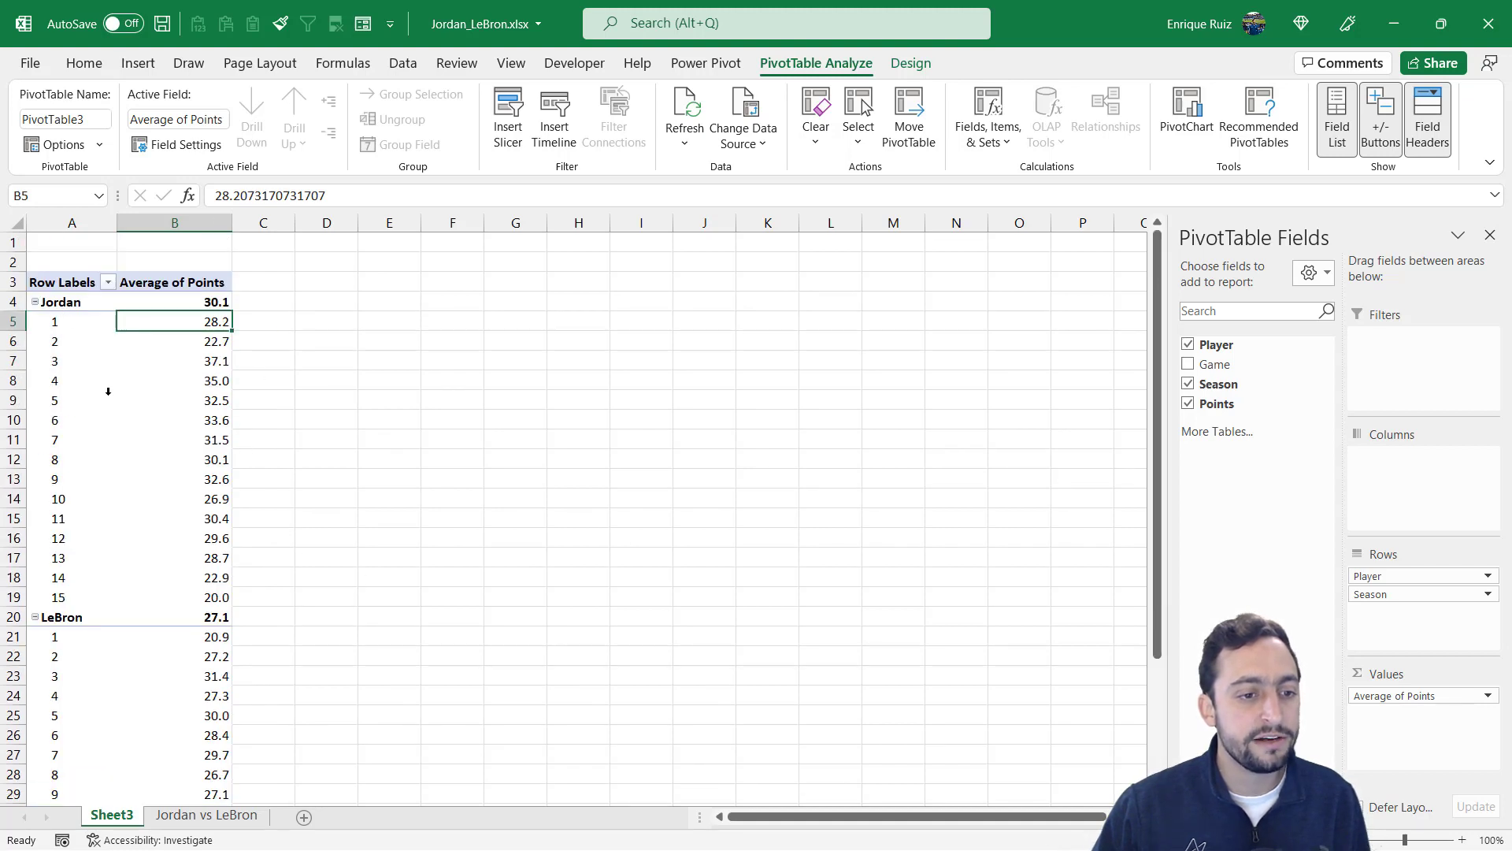
pyautogui.scroll(-4, 122, 594)
pyautogui.scroll(4, 300, 658)
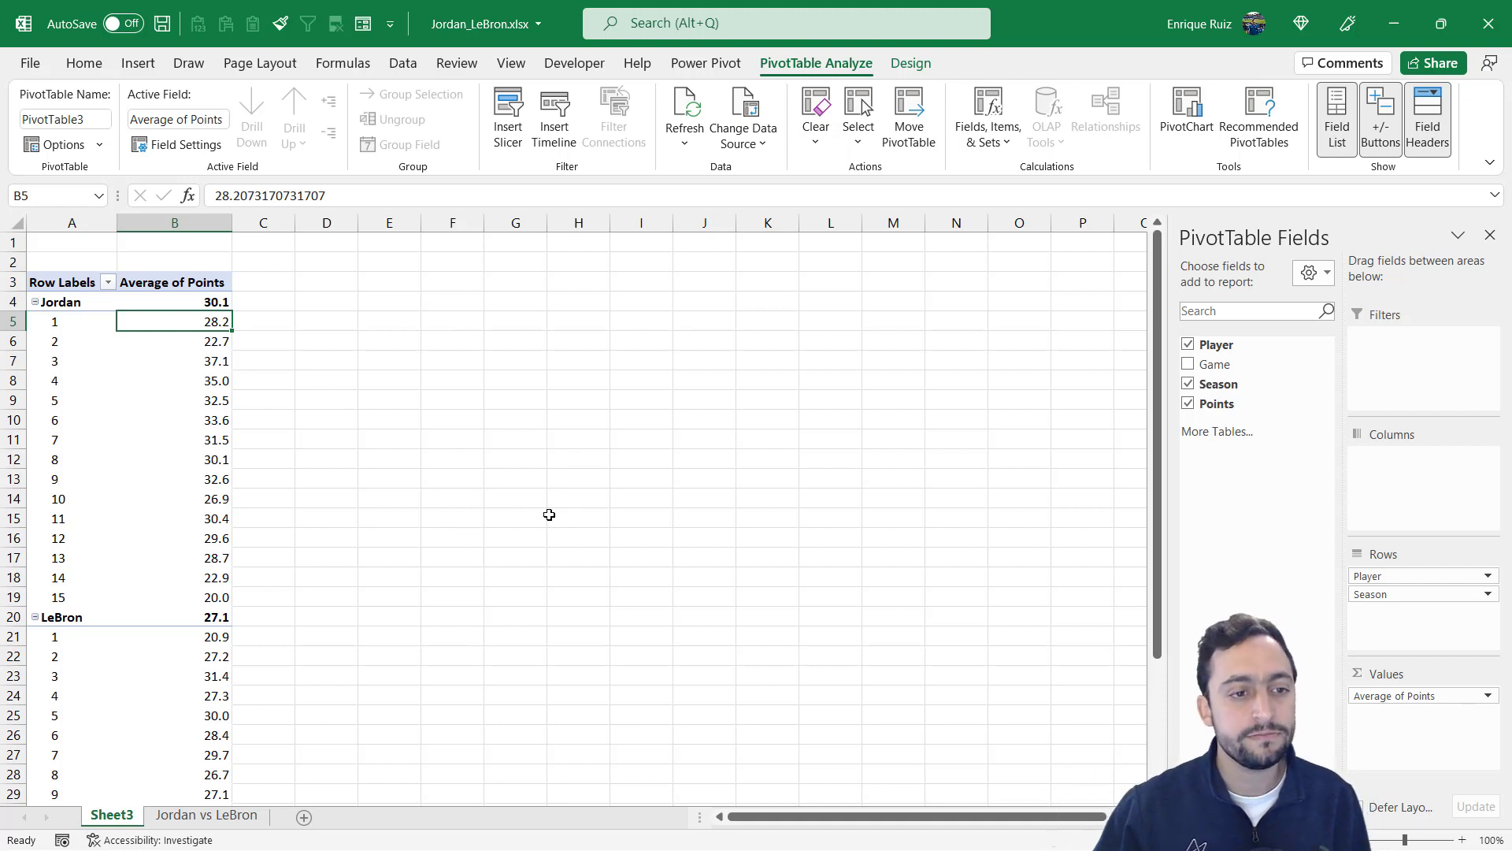
pyautogui.click(60, 329)
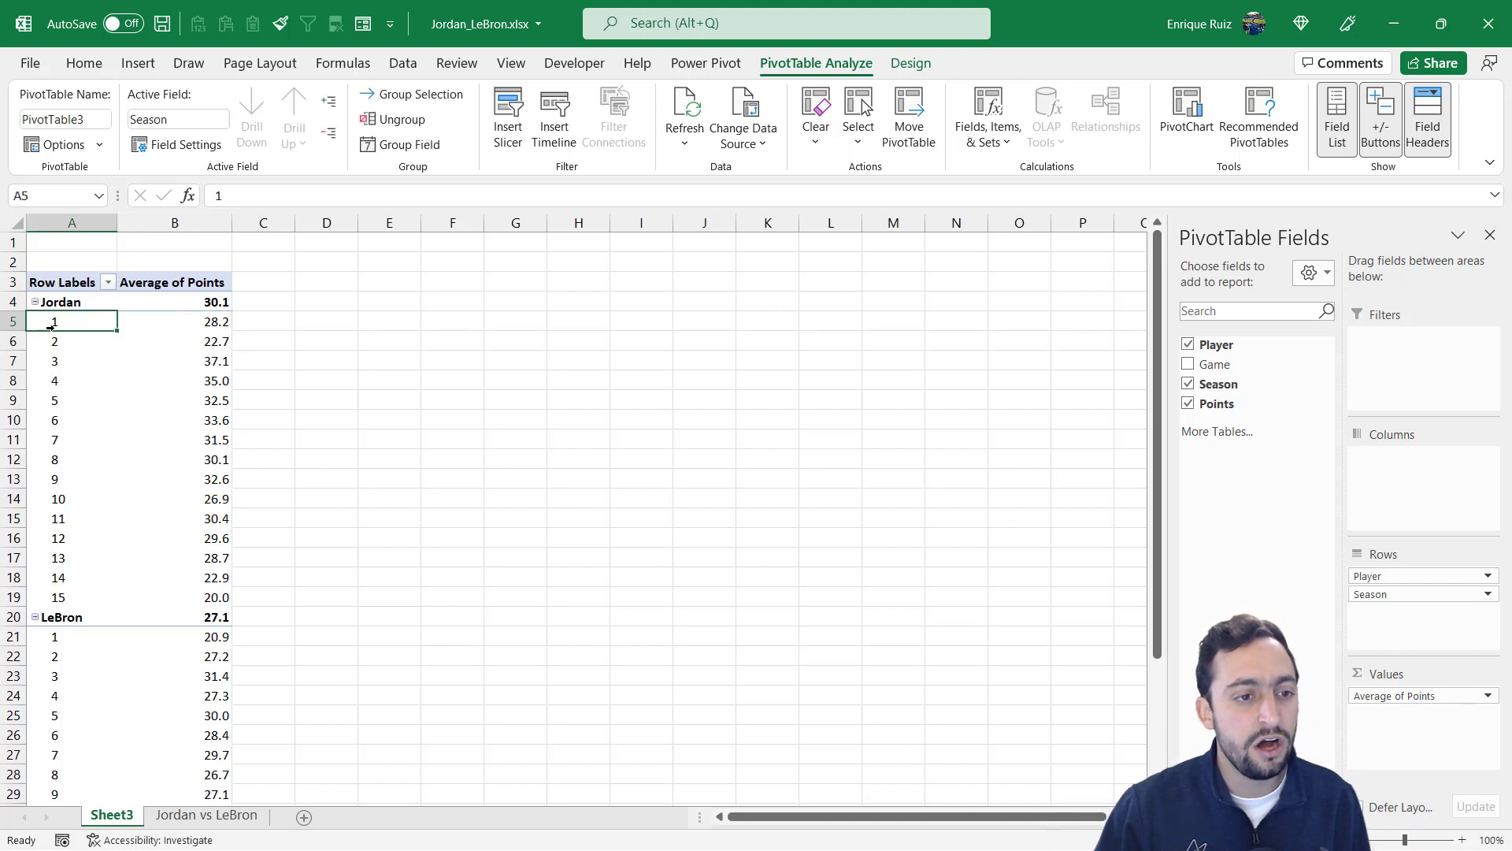
pyautogui.click(63, 307)
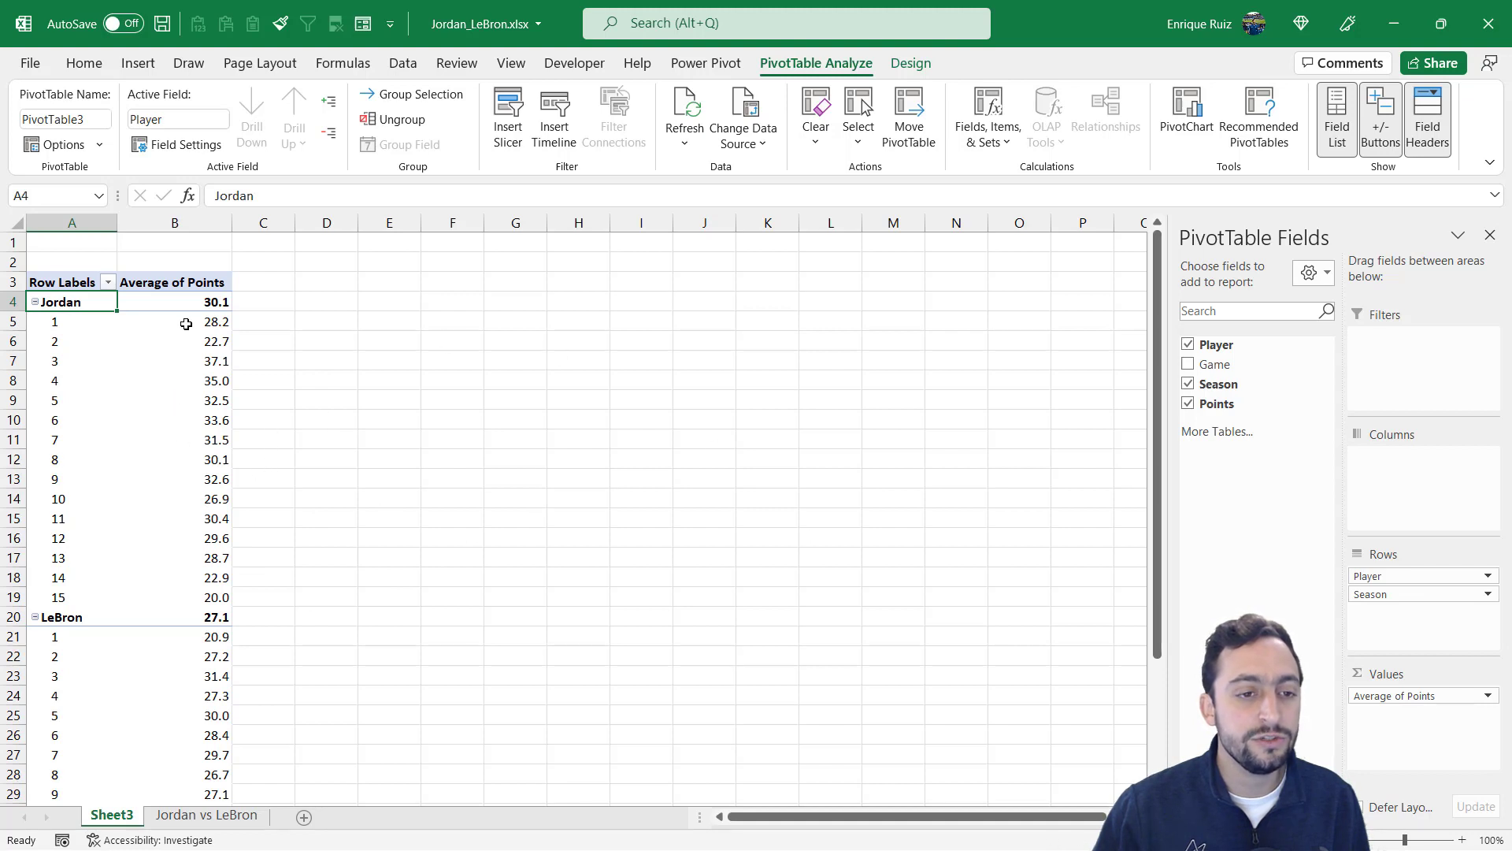
pyautogui.moveTo(191, 580)
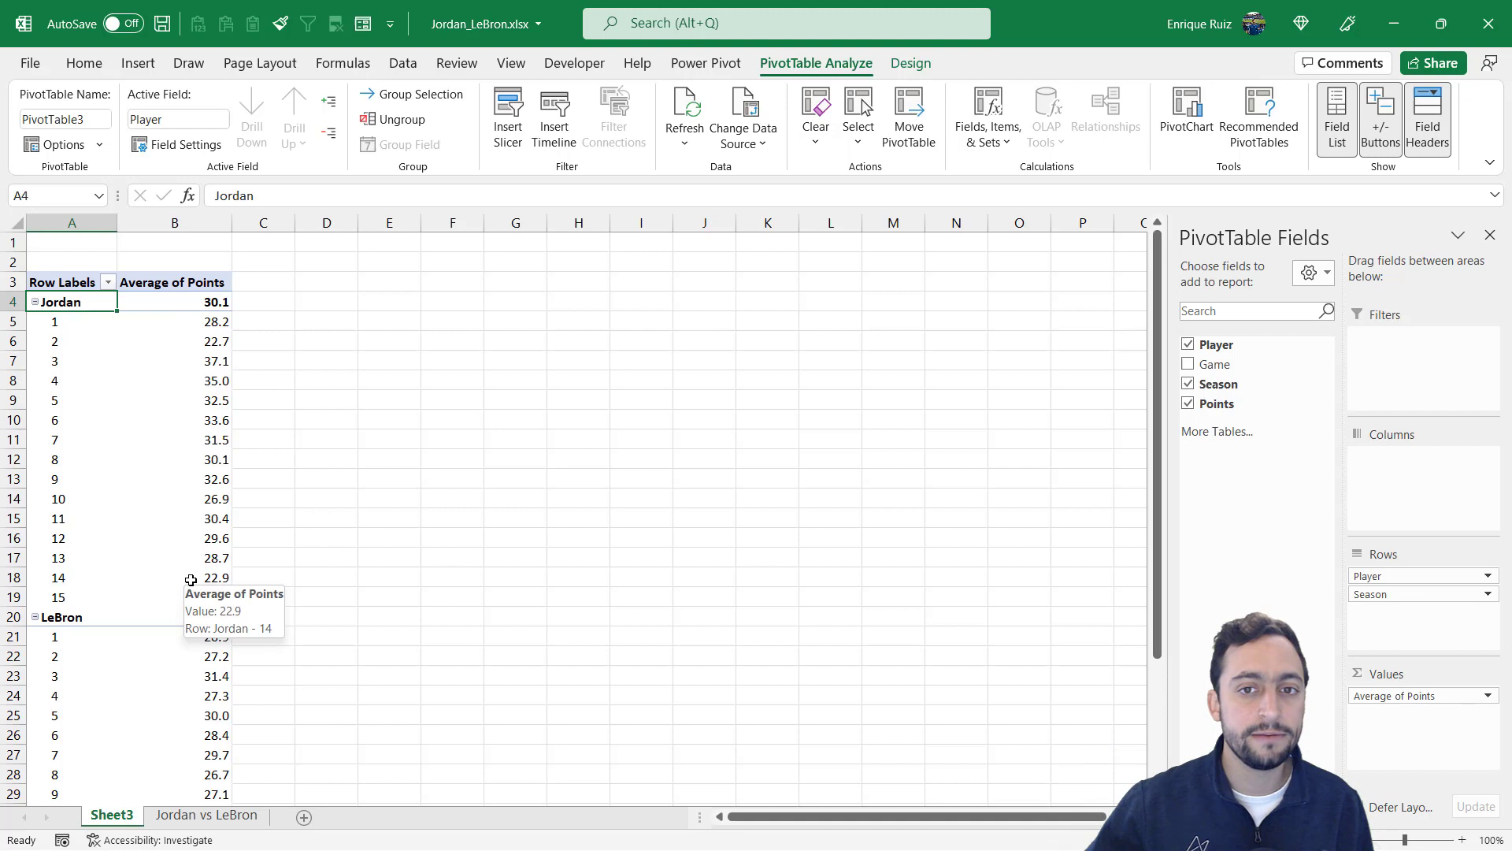
# Show the PivotTable in Tabular Form and repeat all item labels
pyautogui.click(909, 62)
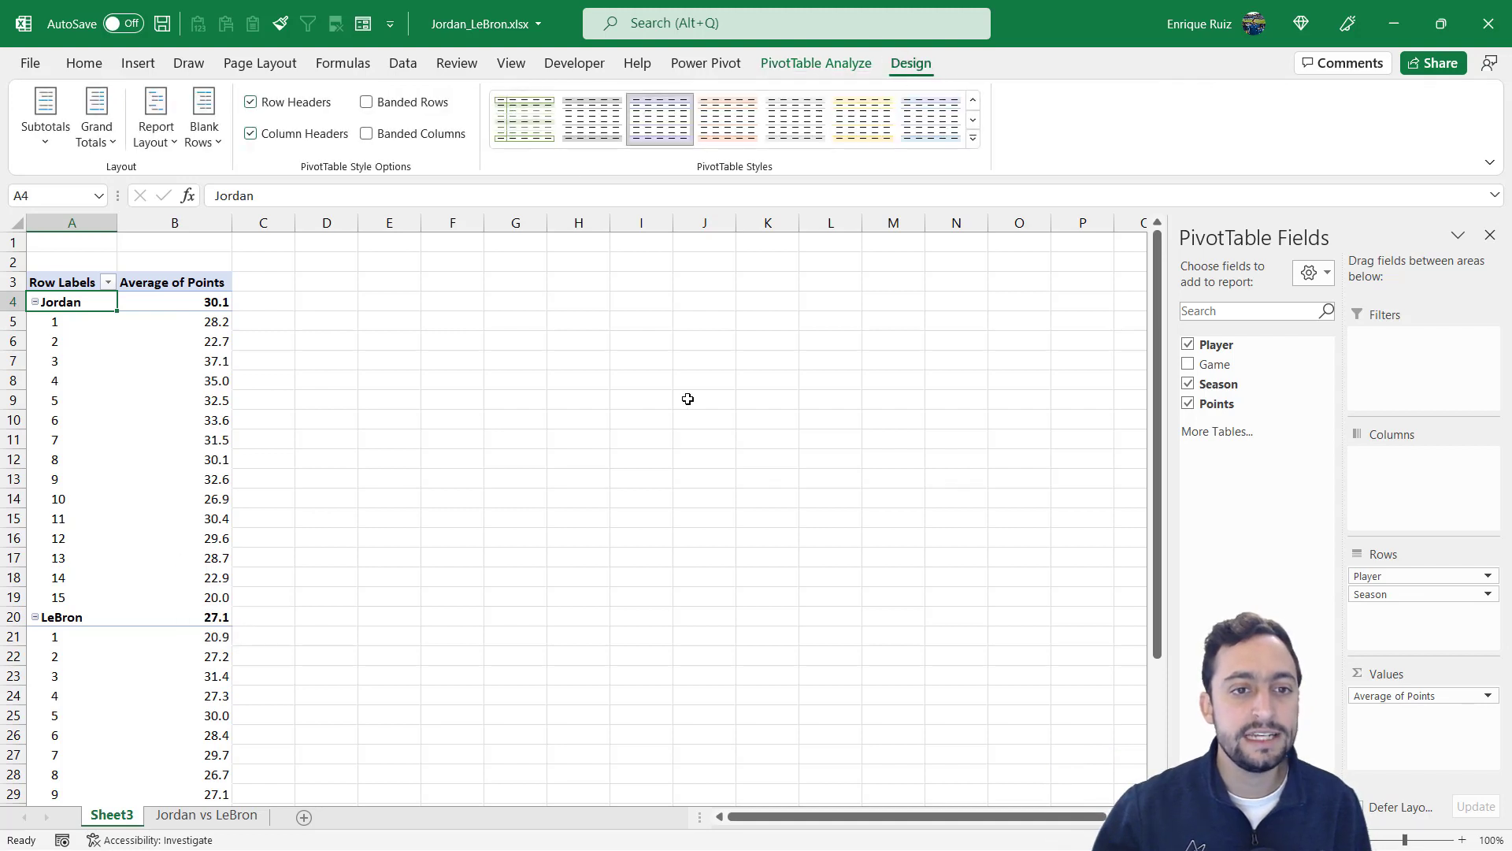
pyautogui.click(149, 132)
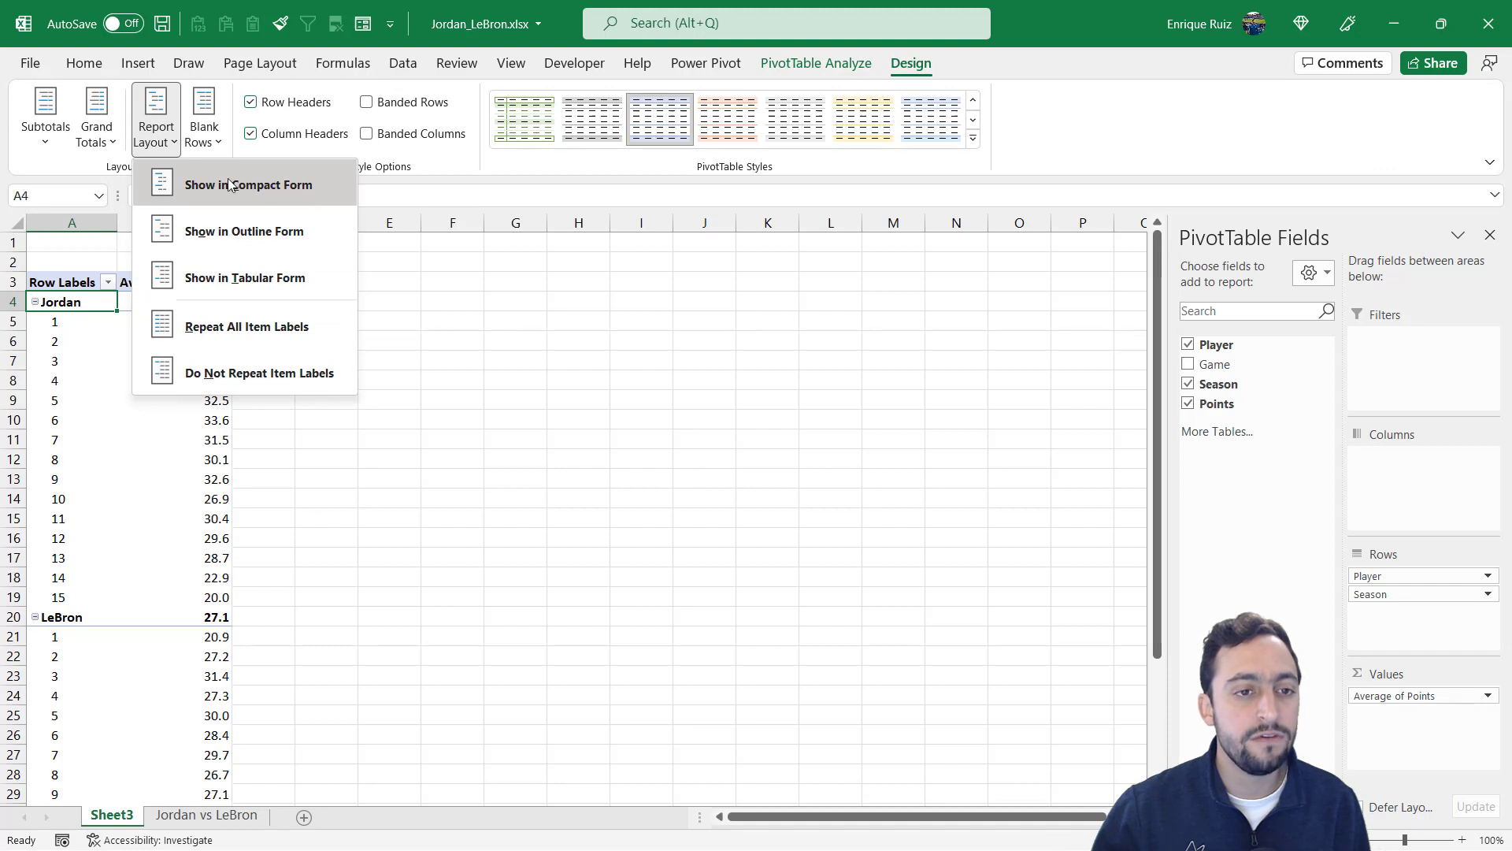
pyautogui.click(240, 278)
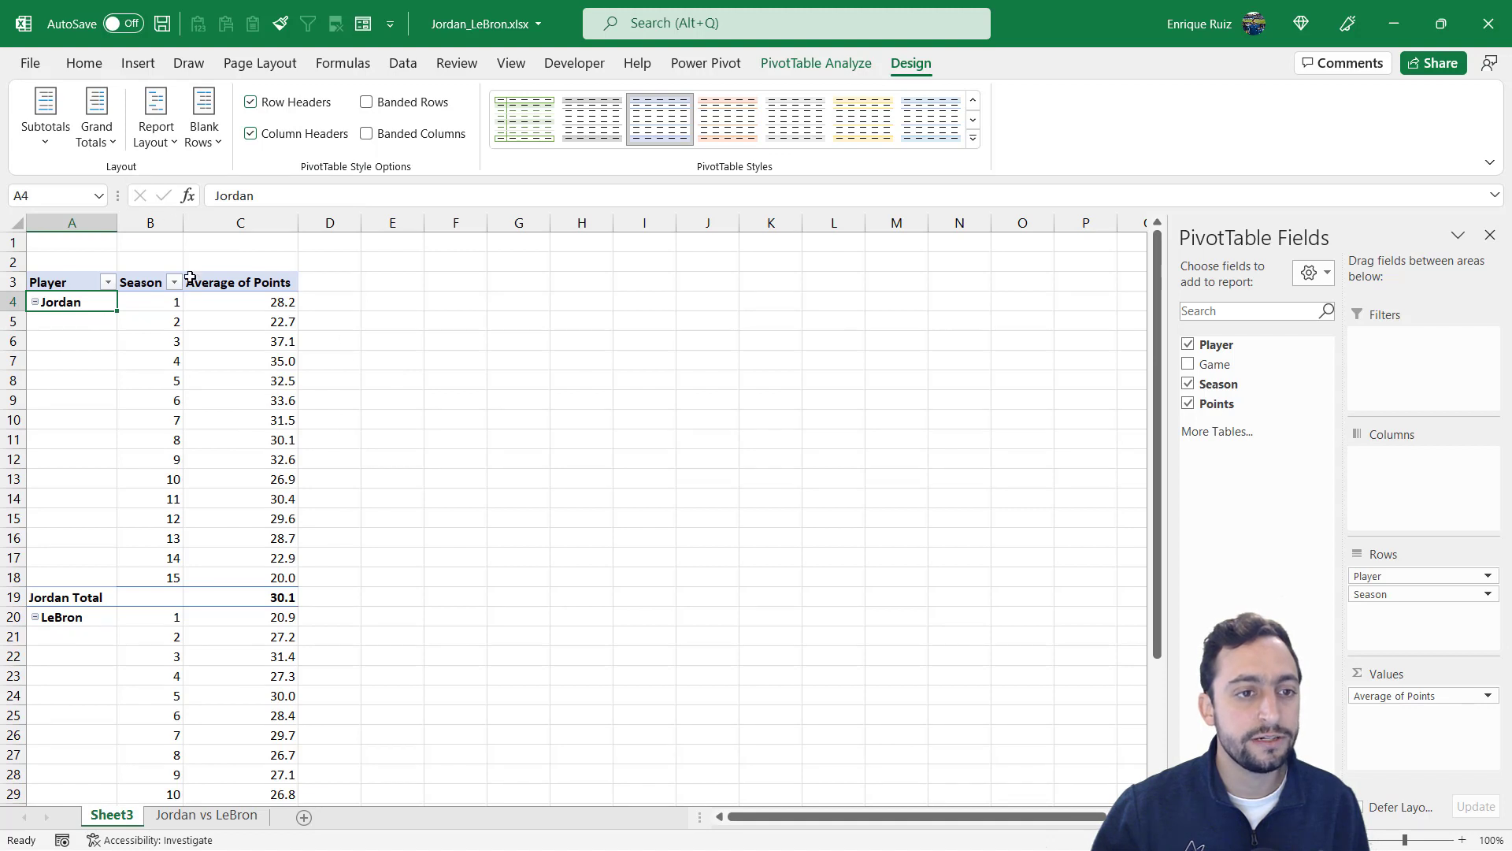
pyautogui.click(156, 130)
pyautogui.click(262, 337)
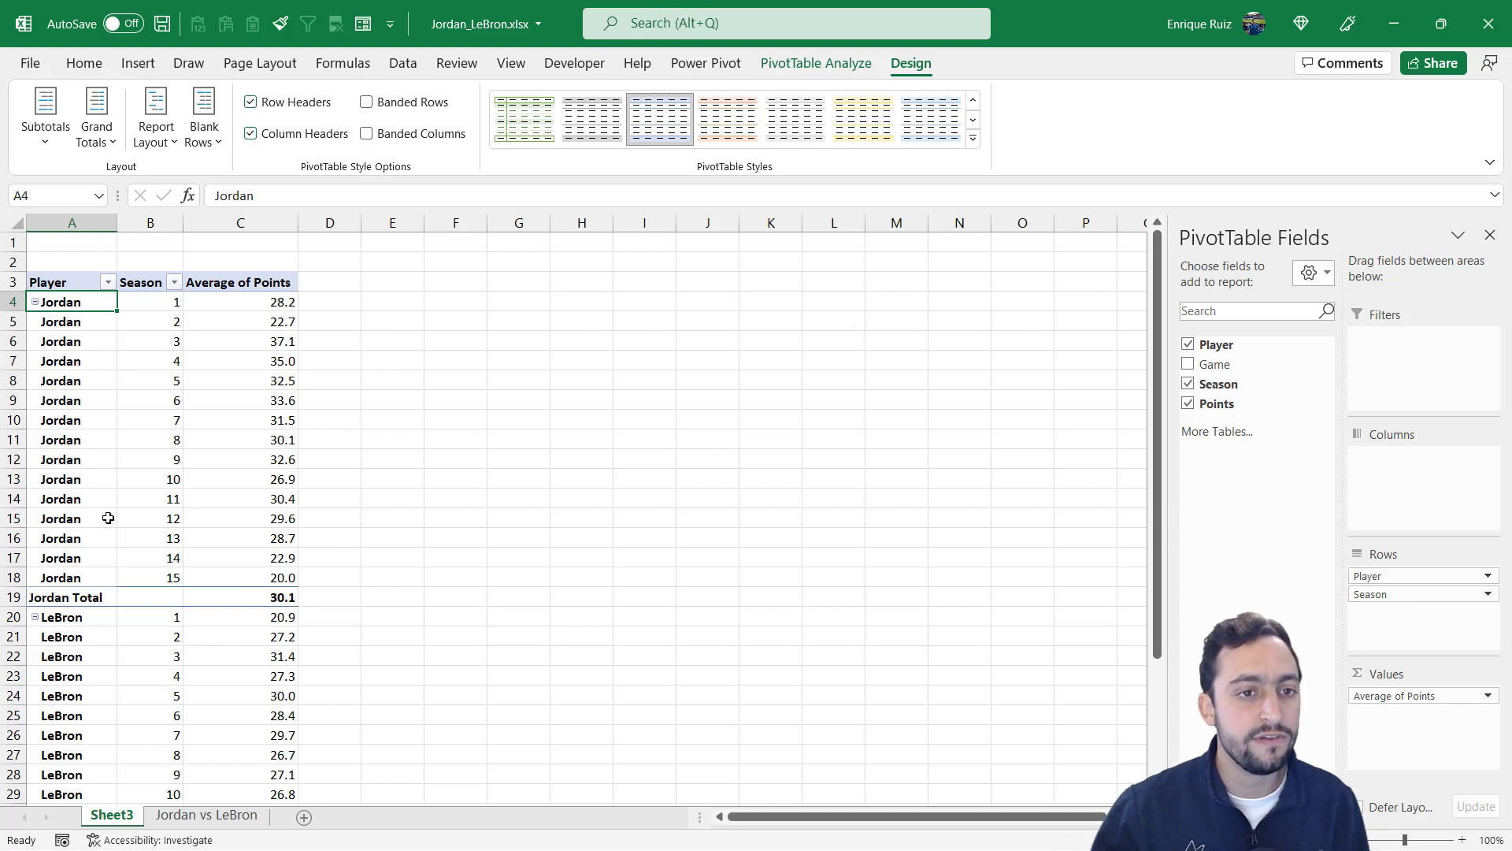
# Turn off Row Headers bolding and hide the +/- expand buttons
pyautogui.click(300, 110)
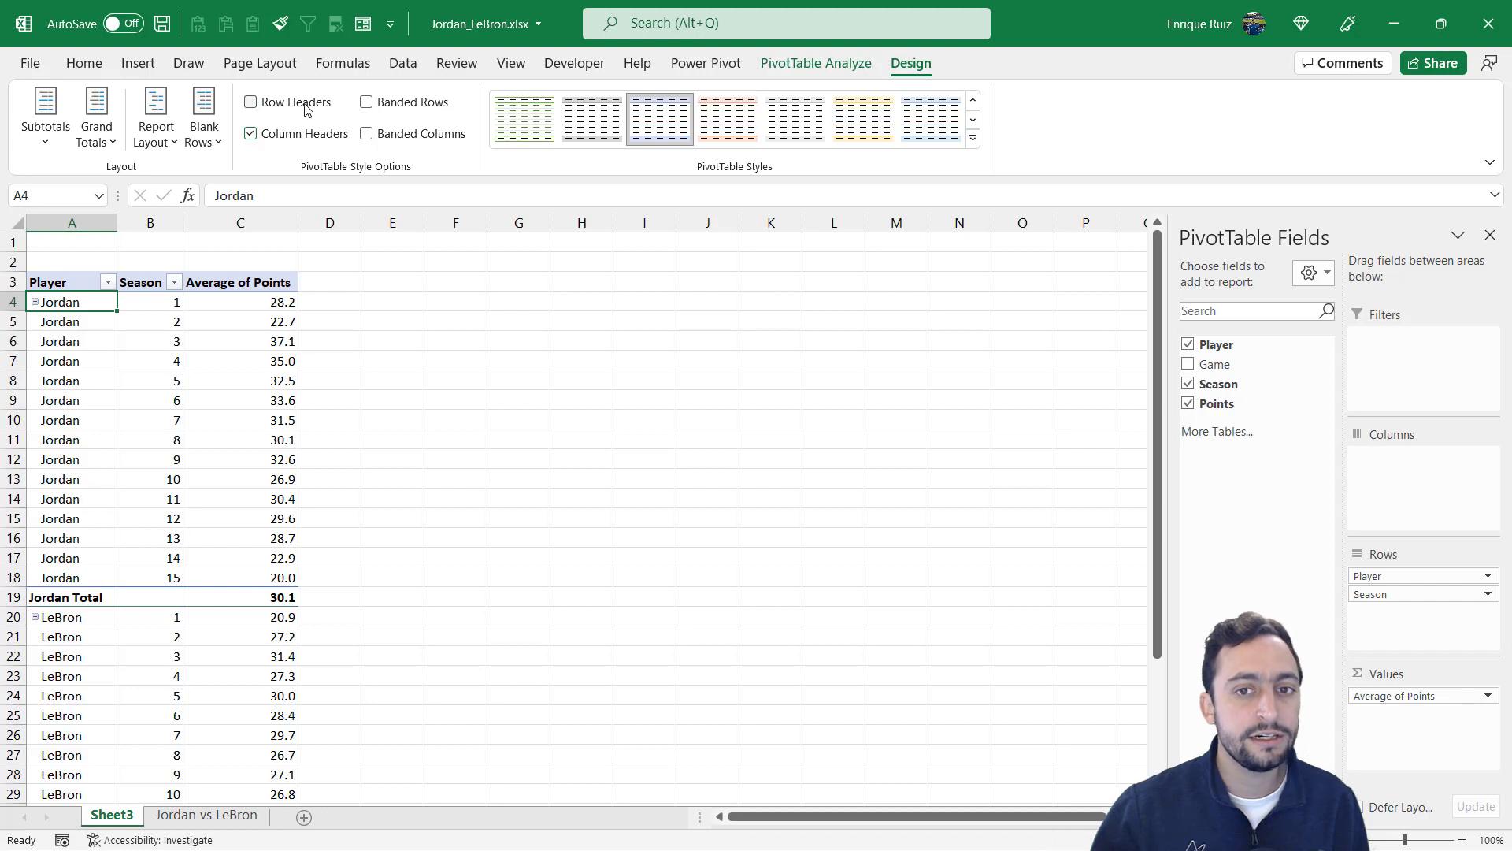
pyautogui.click(825, 69)
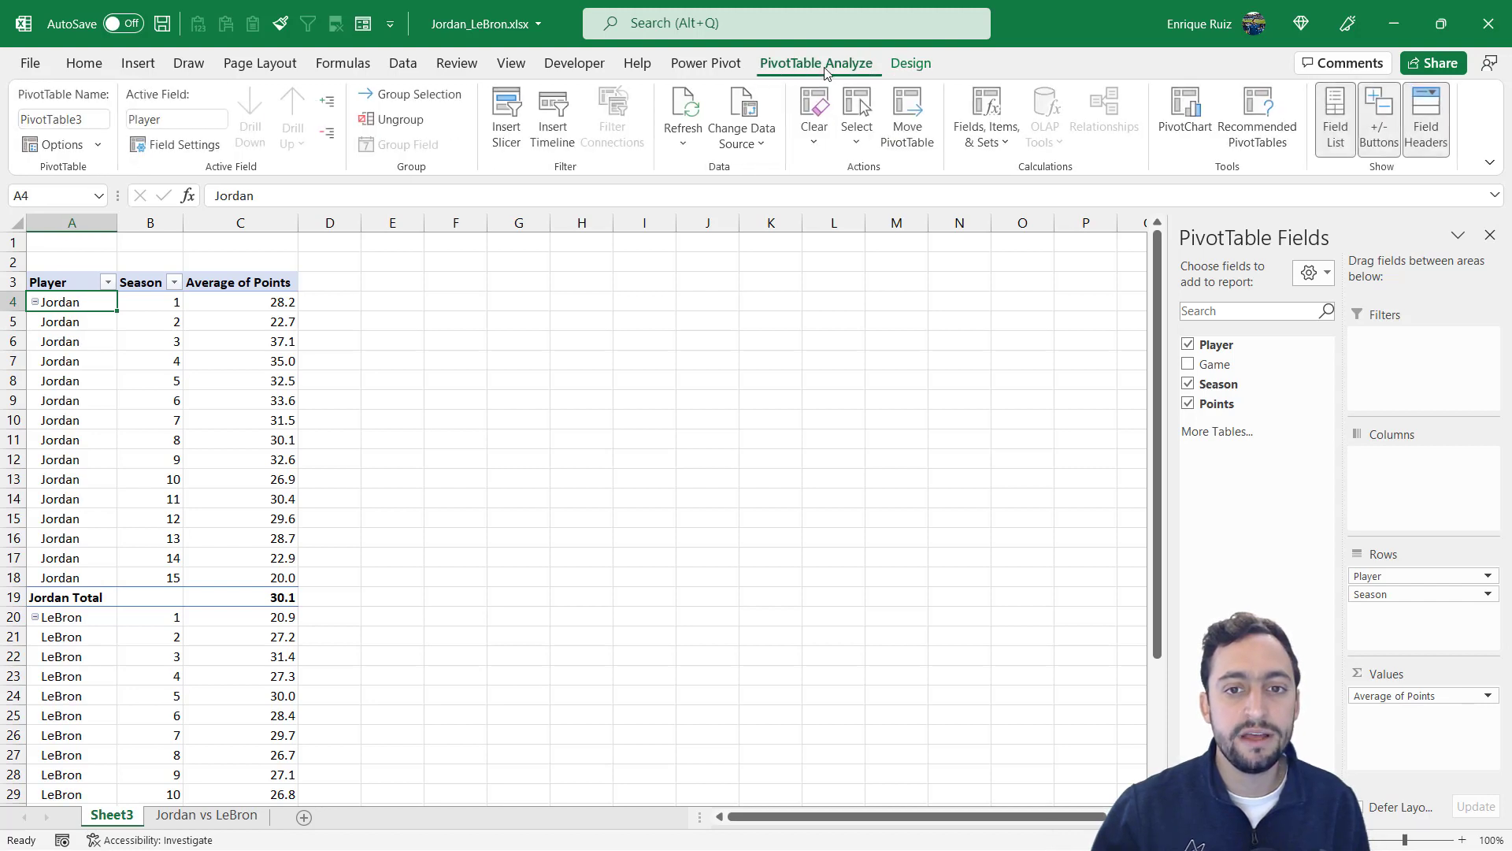
pyautogui.click(1381, 118)
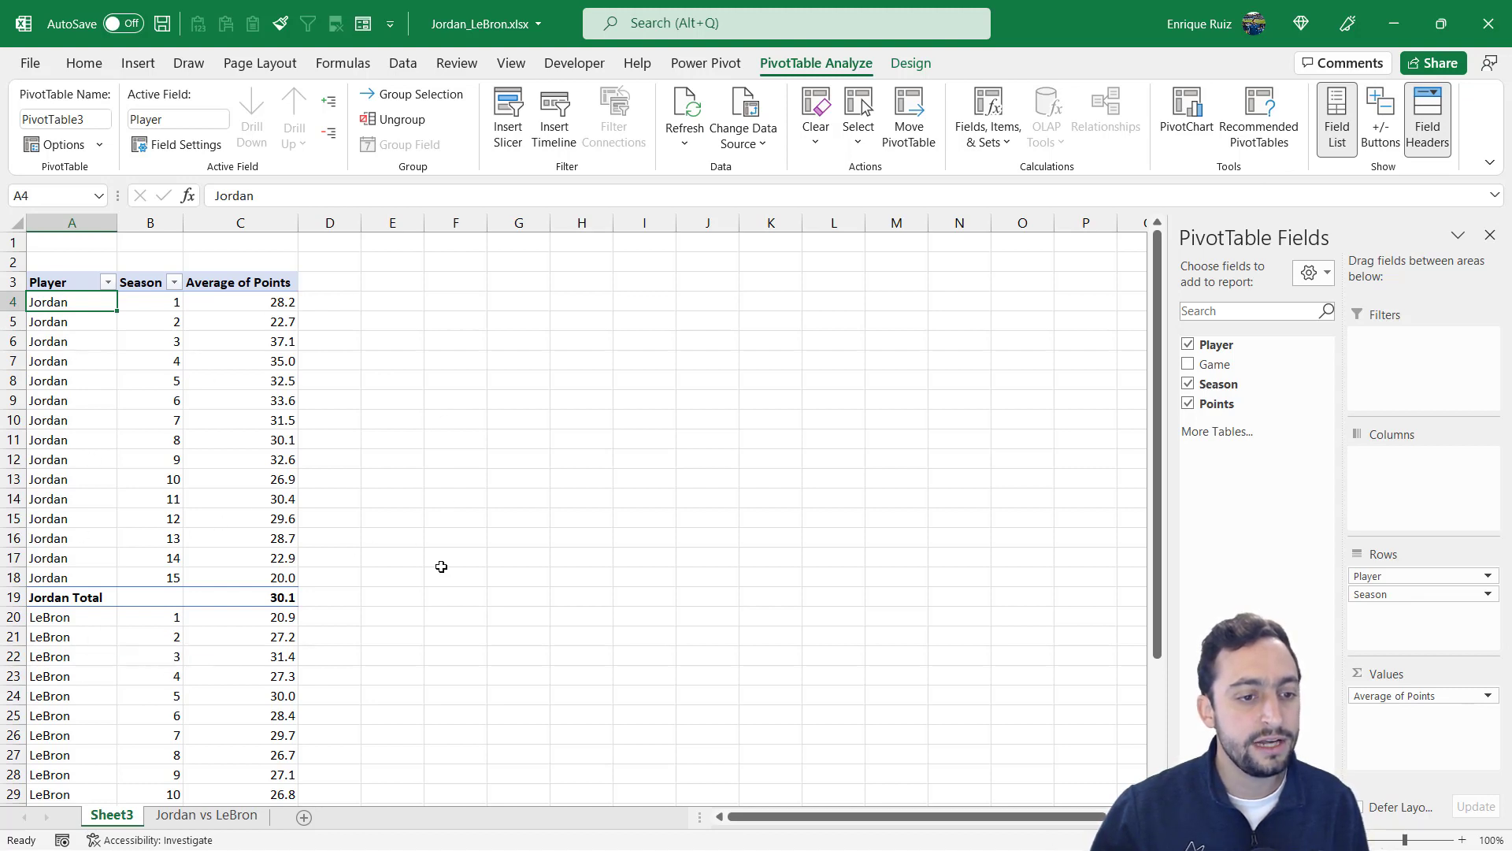
pyautogui.scroll(-4, 437, 565)
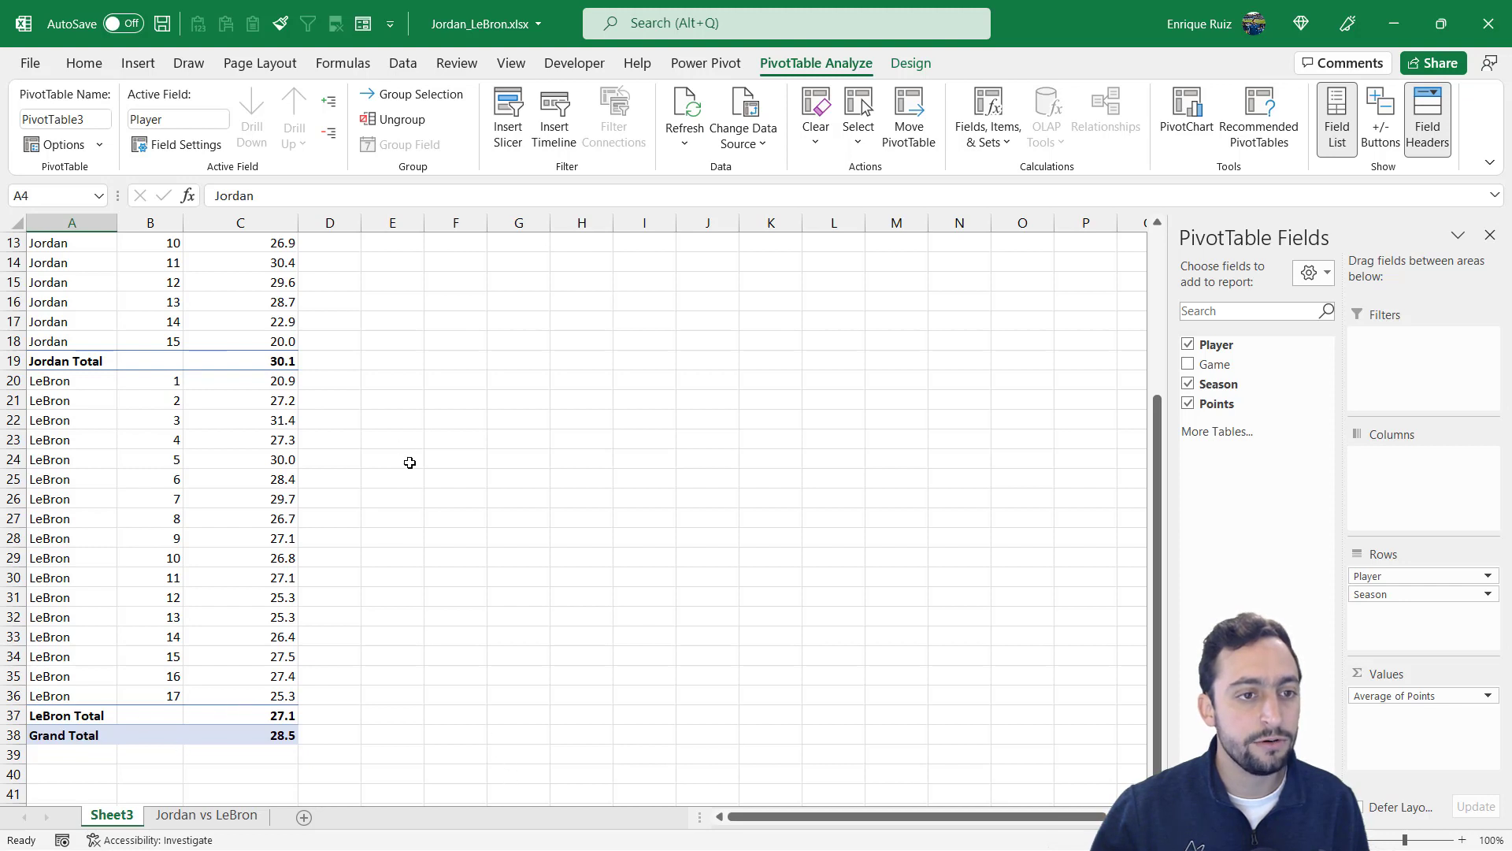
pyautogui.scroll(4, 464, 352)
# Turn off grand totals for rows and columns and hide all subtotals
pyautogui.click(910, 63)
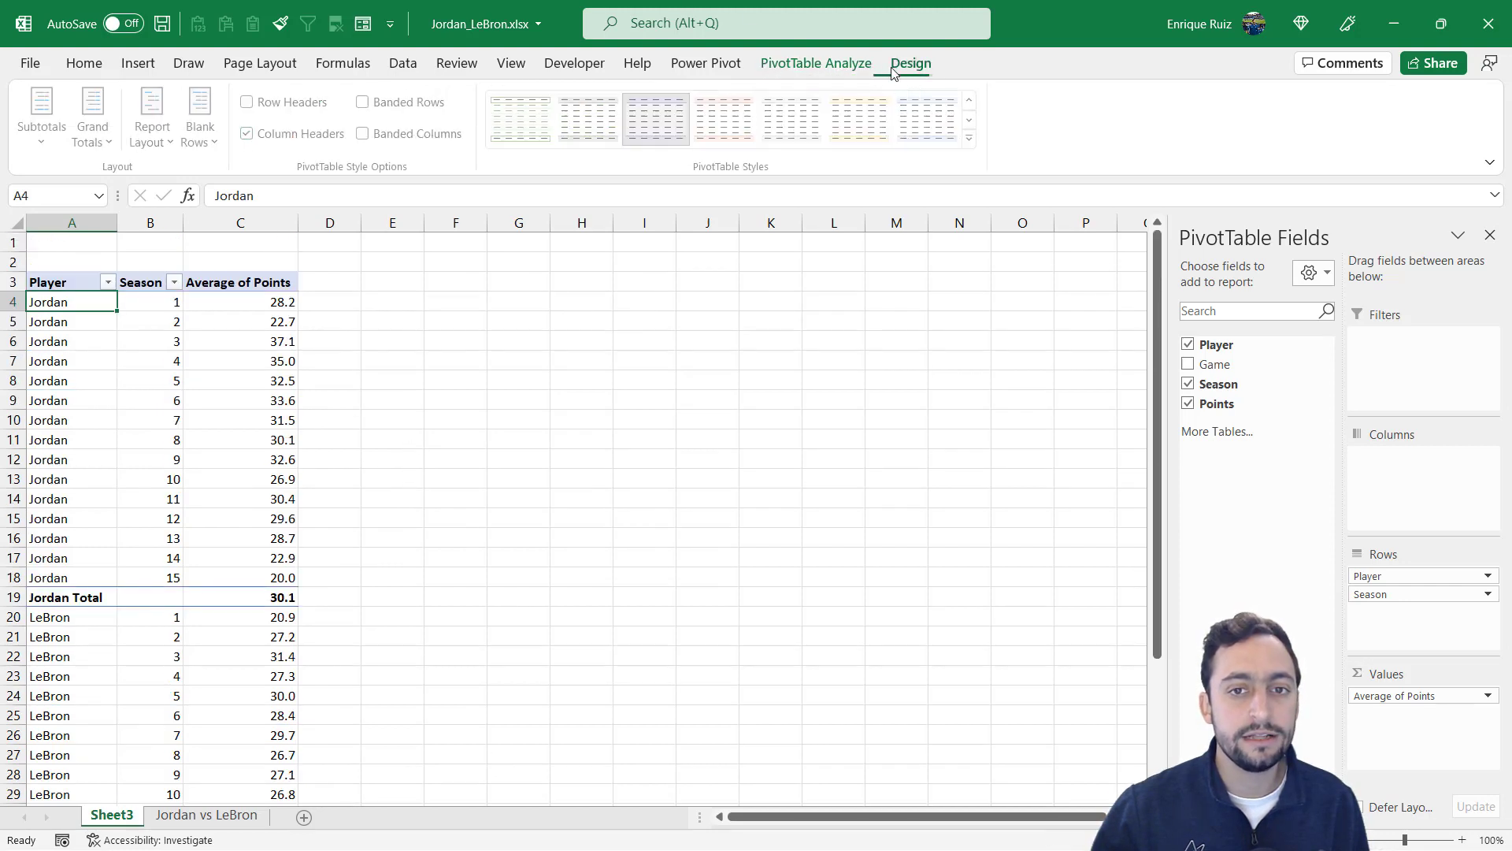
pyautogui.click(102, 134)
pyautogui.click(150, 186)
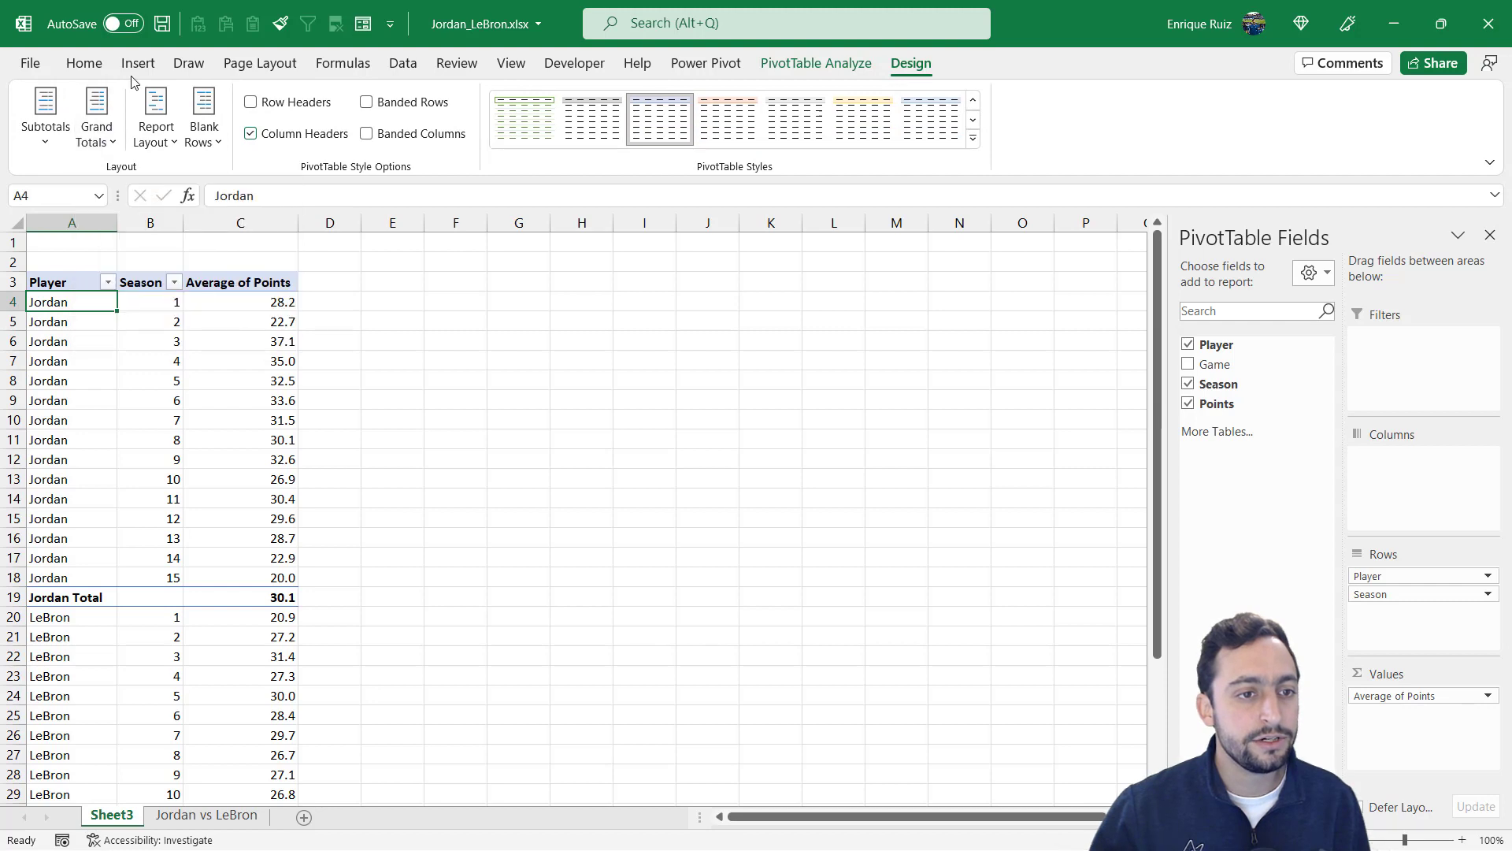
pyautogui.click(45, 116)
pyautogui.click(105, 185)
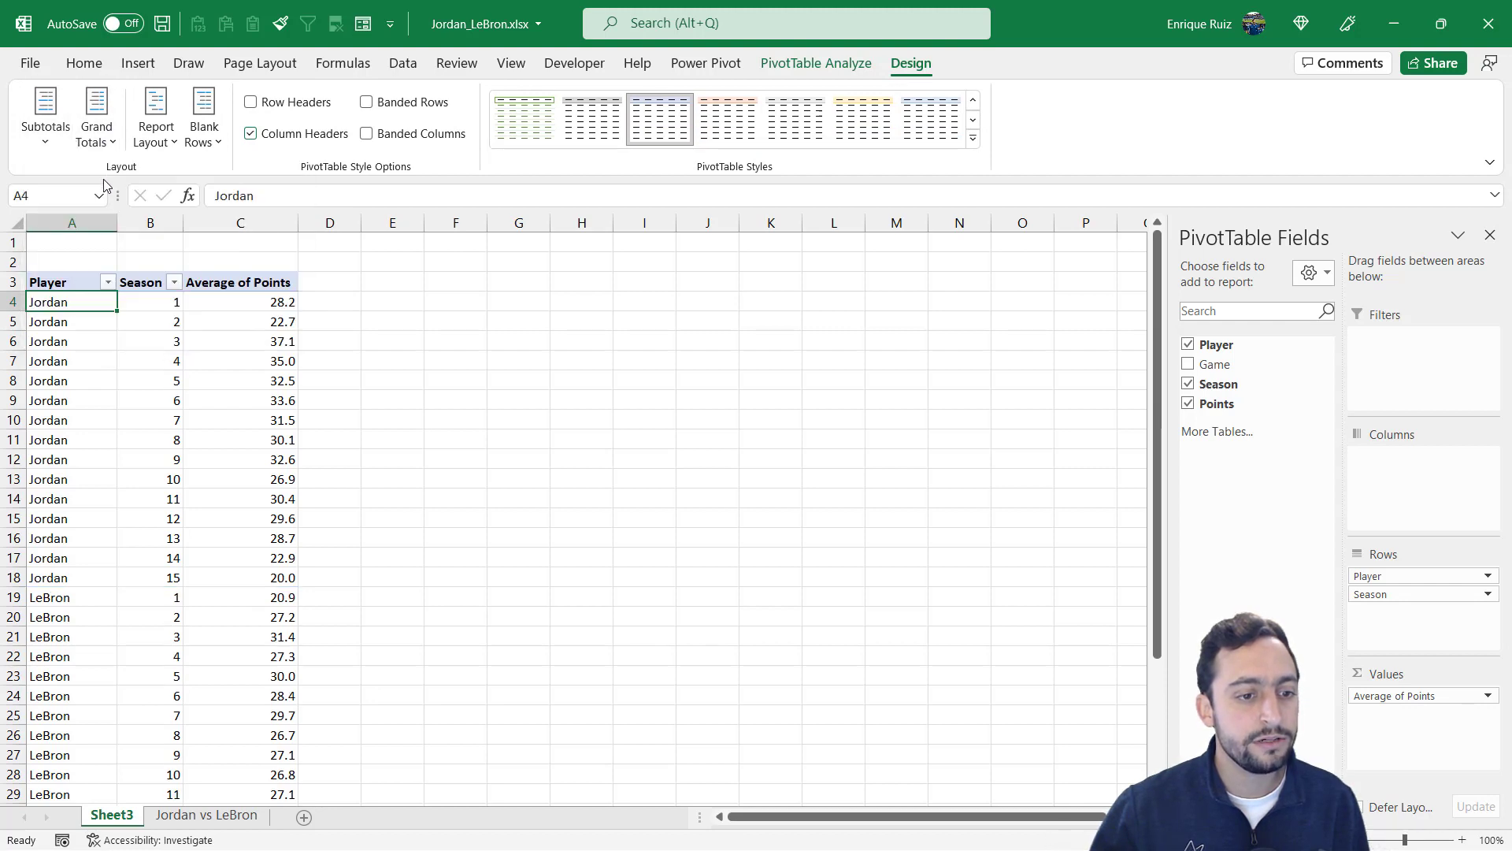
pyautogui.scroll(-4, 177, 467)
pyautogui.scroll(4, 181, 465)
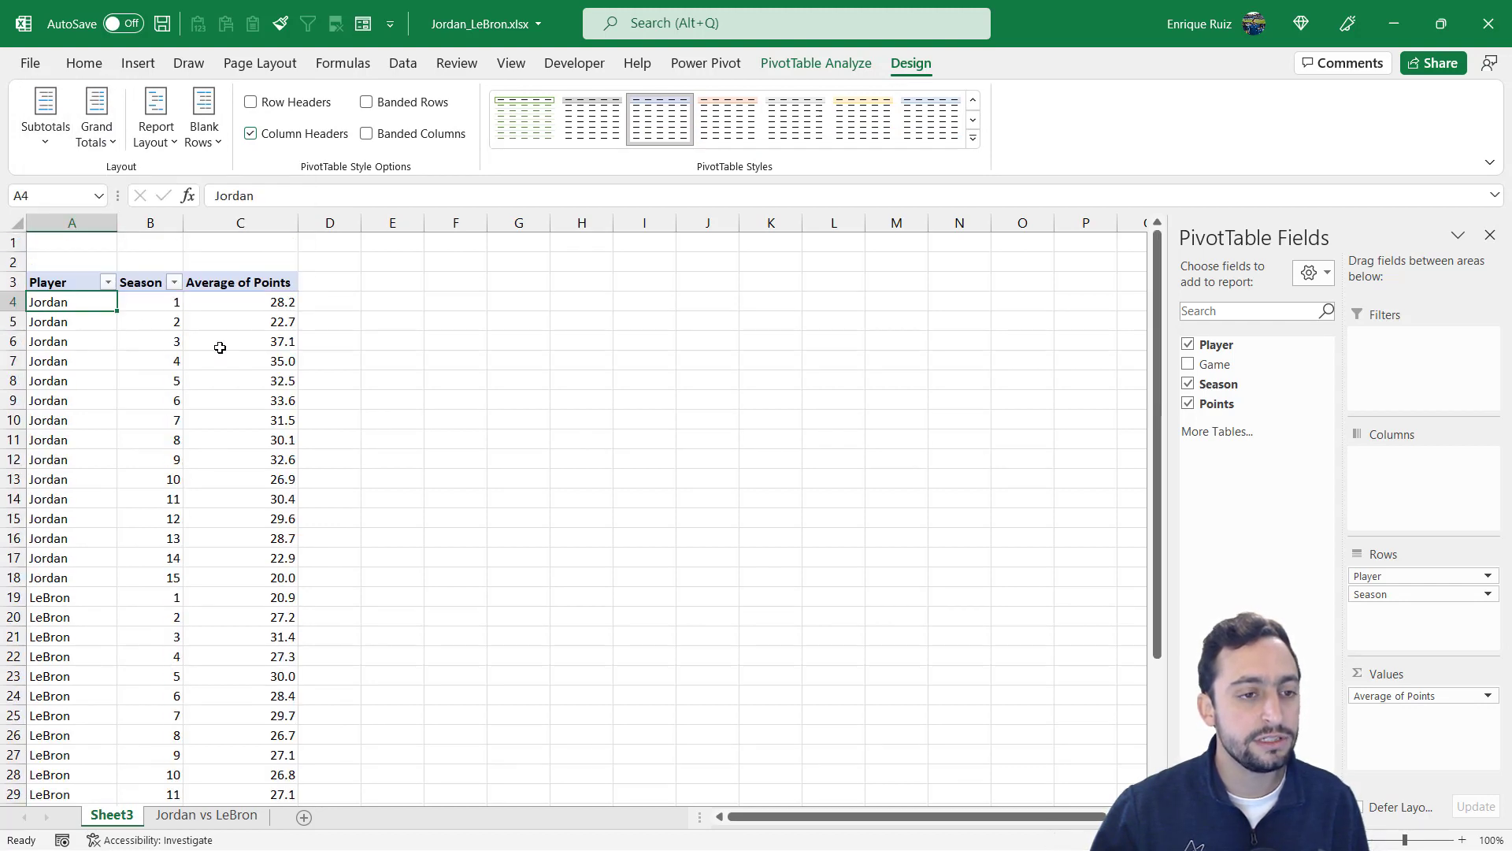
# Rename the Average of Points header in C3 to 'PPG'
pyautogui.click(53, 282)
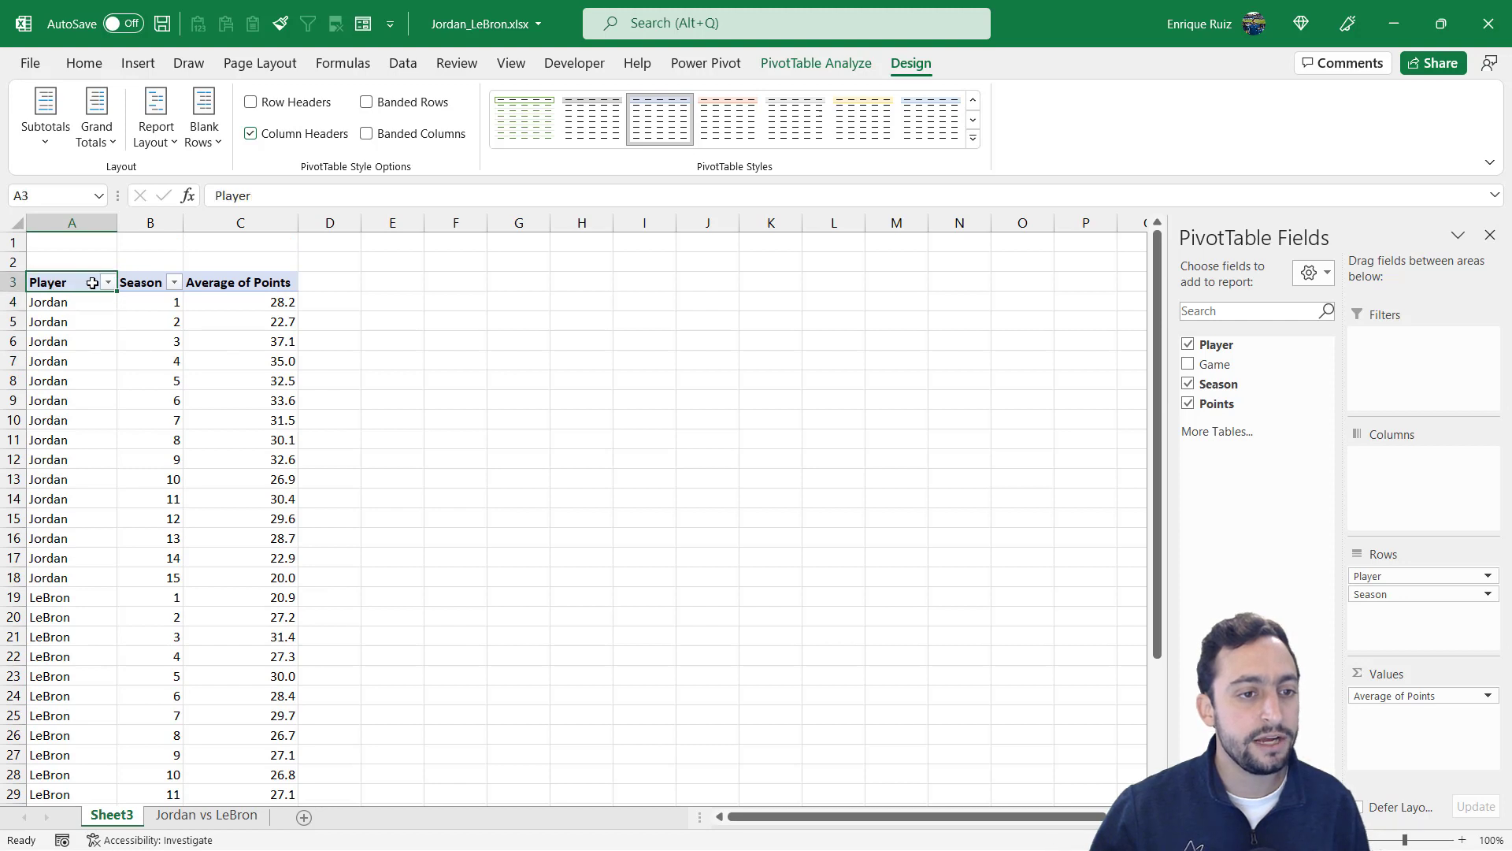
pyautogui.click(145, 284)
pyautogui.click(226, 286)
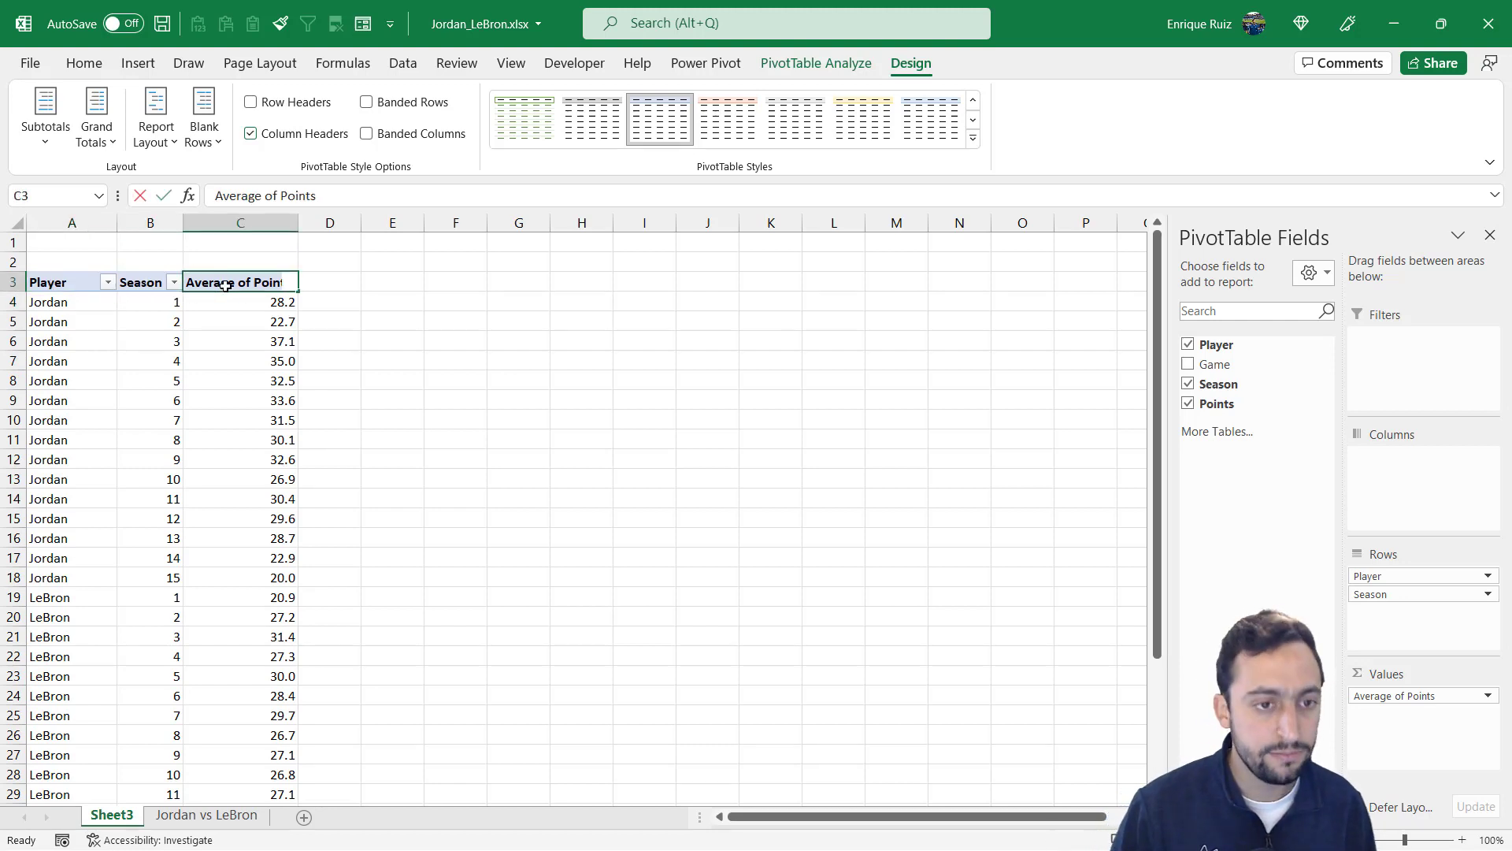
pyautogui.write('PPG')
pyautogui.press('Return')
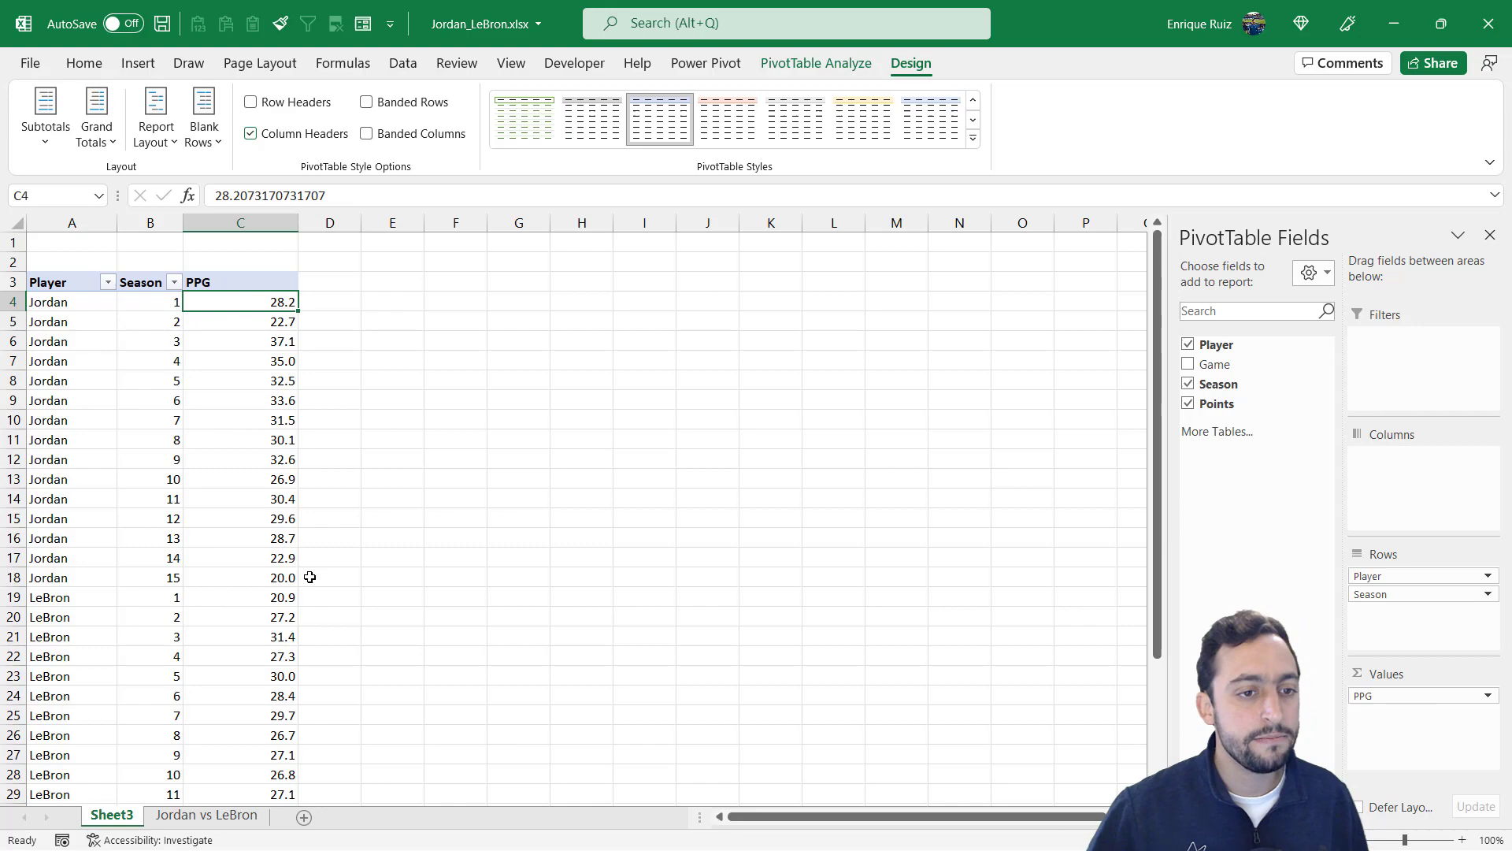
pyautogui.scroll(-3, 309, 577)
pyautogui.scroll(3, 309, 577)
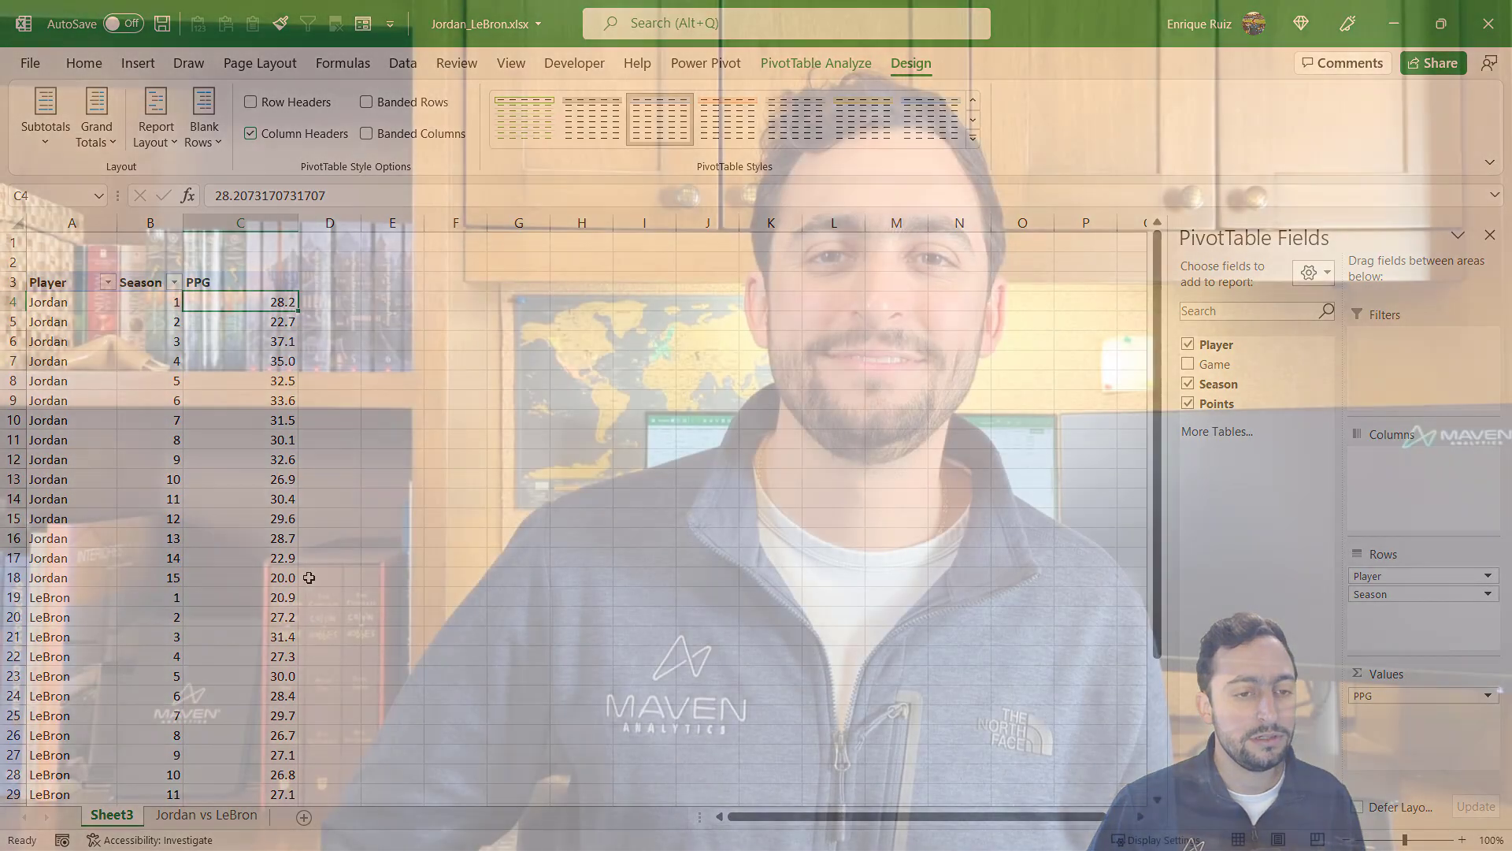